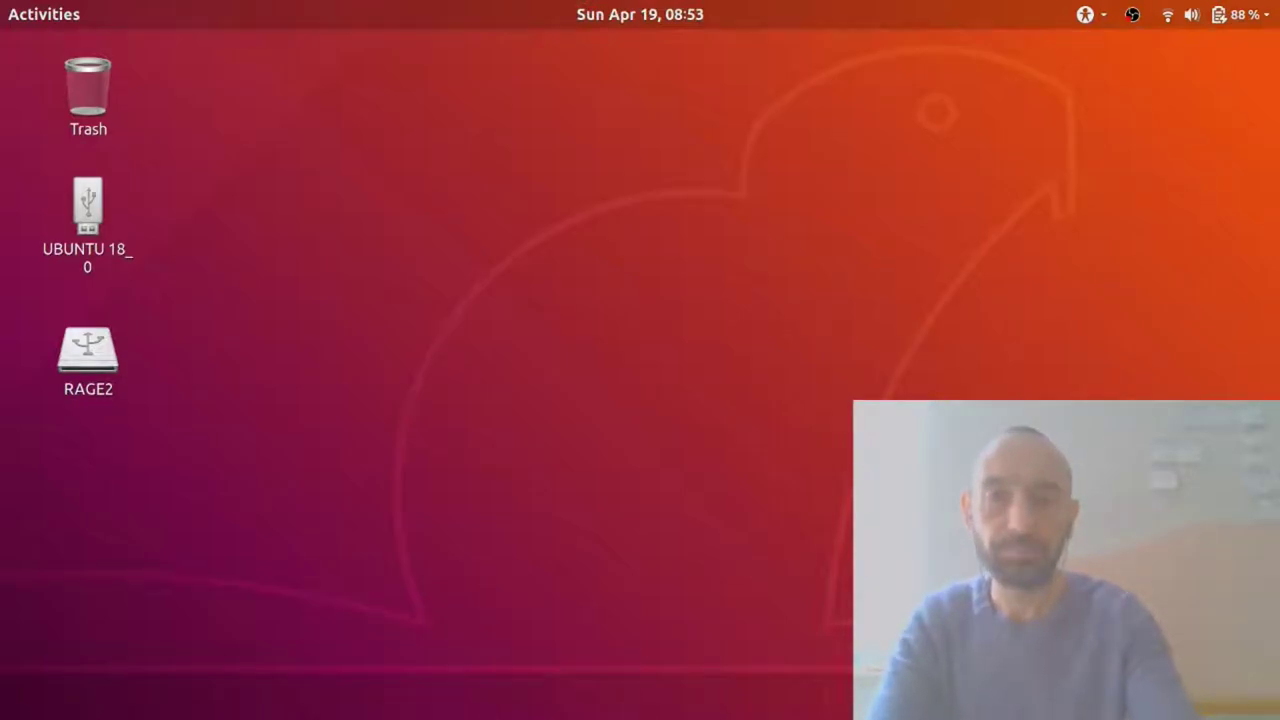
# Open a maximized terminal and run sudo update-alternatives --config gdm3.css, authenticating with the account password
pyautogui.hotkey('ctrl', 'alt', 't')
pyautogui.write('sudo update-alternatives --config gdm3.css')
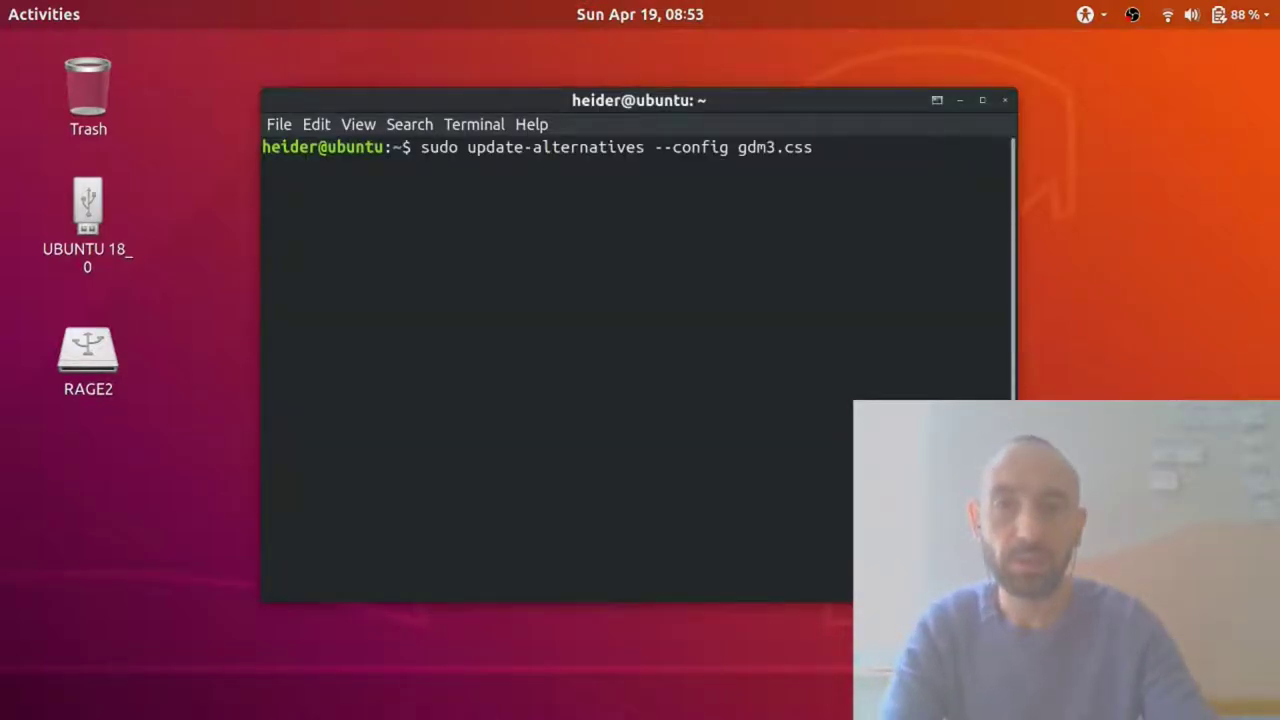
pyautogui.press('super+Up')
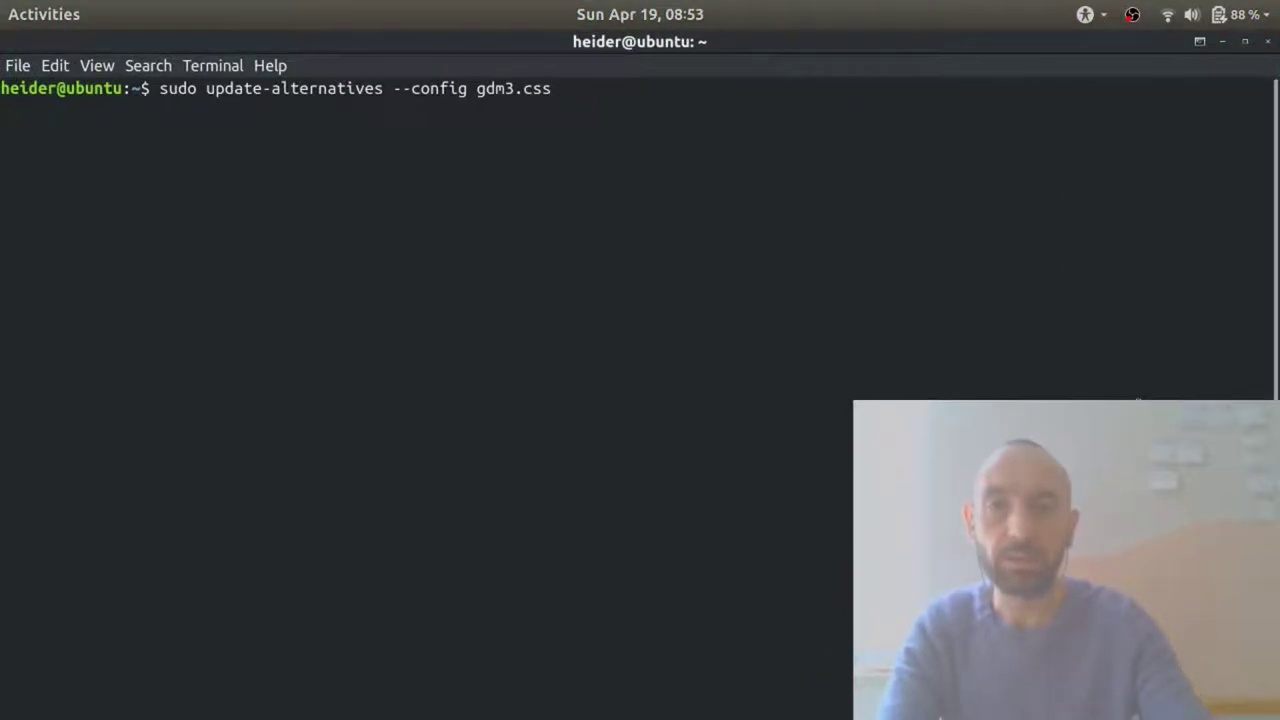
pyautogui.press('Return')
pyautogui.press('Return')
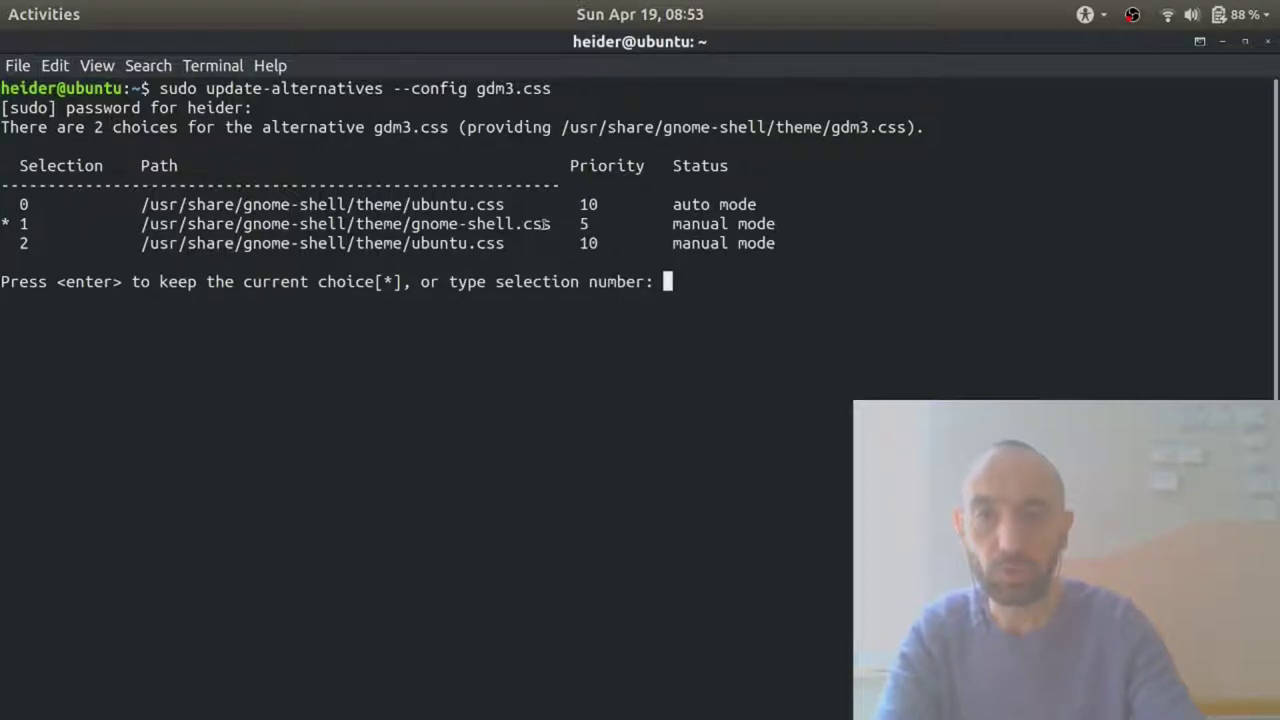
# Cancel the alternatives prompt, open /usr/share/gnome-shell/theme/gnome-shell.css with sudo gedit, and find the lock dialog rule by searching for lockdia
pyautogui.moveTo(561, 228); pyautogui.dragTo(141, 226)
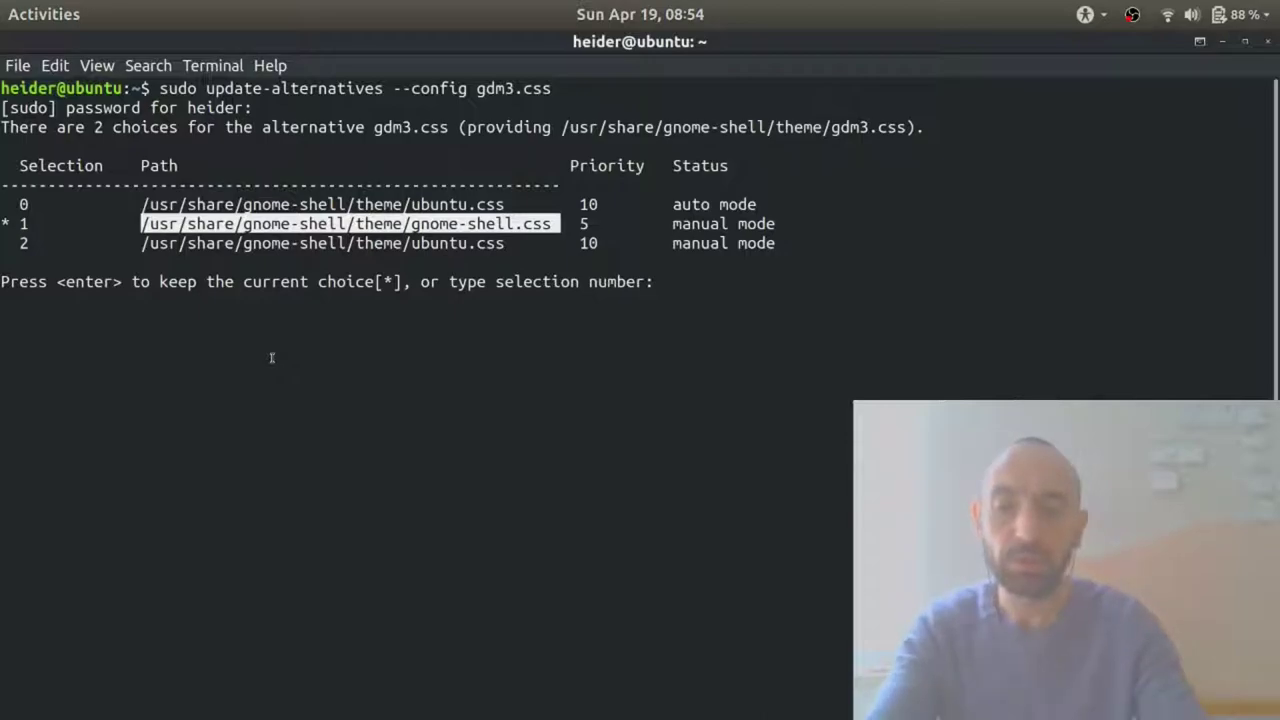
pyautogui.hotkey('ctrl', 'c')
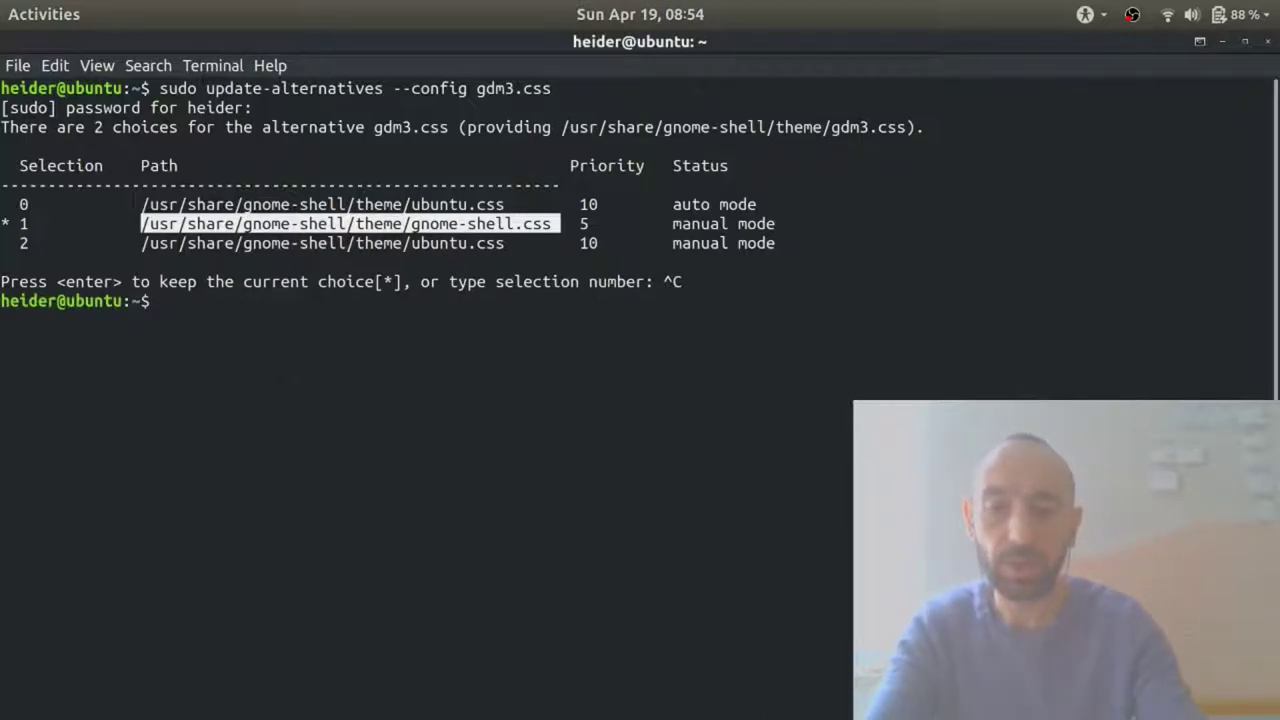
pyautogui.write('sudo ge')
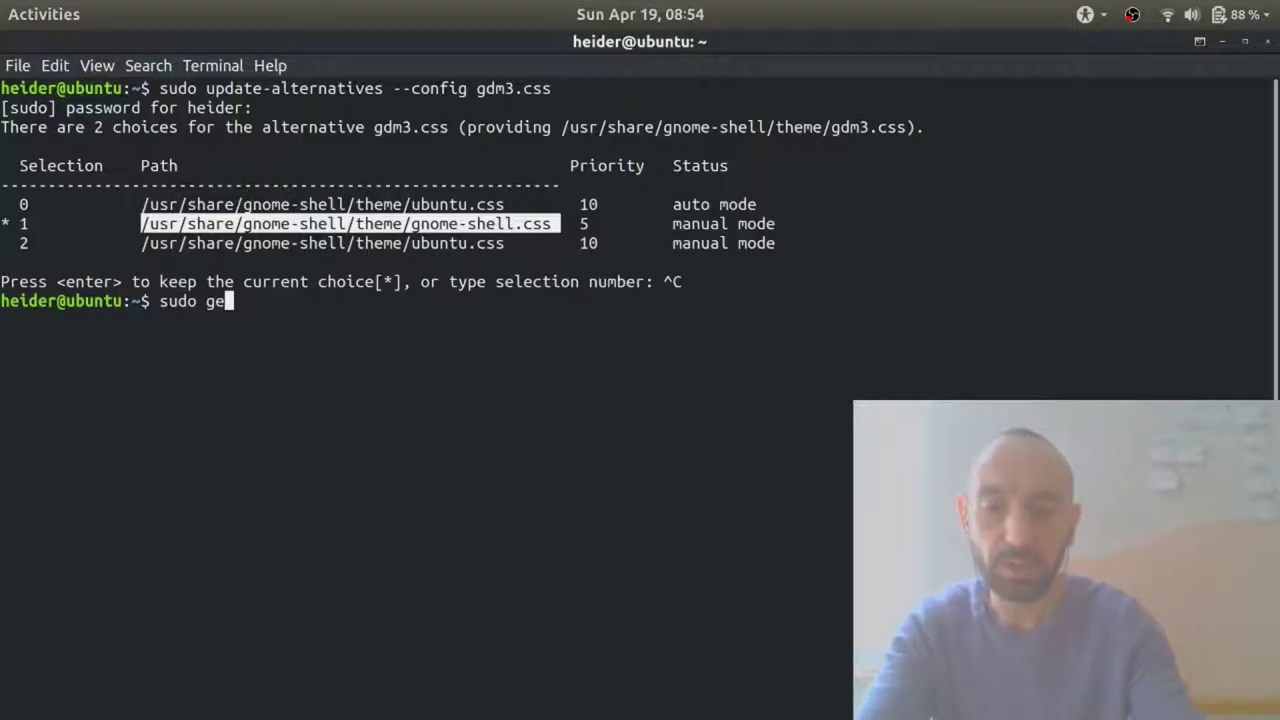
pyautogui.write('dit')
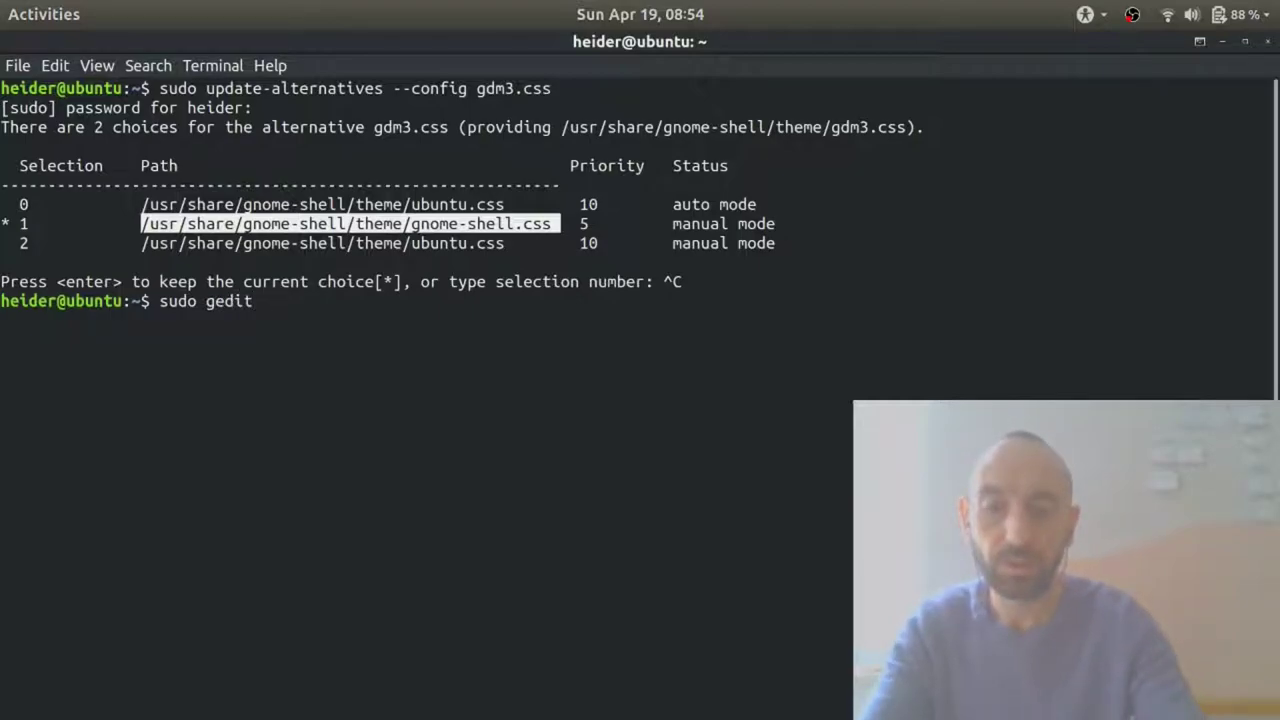
pyautogui.hotkey('ctrl', 'shift', 'v')
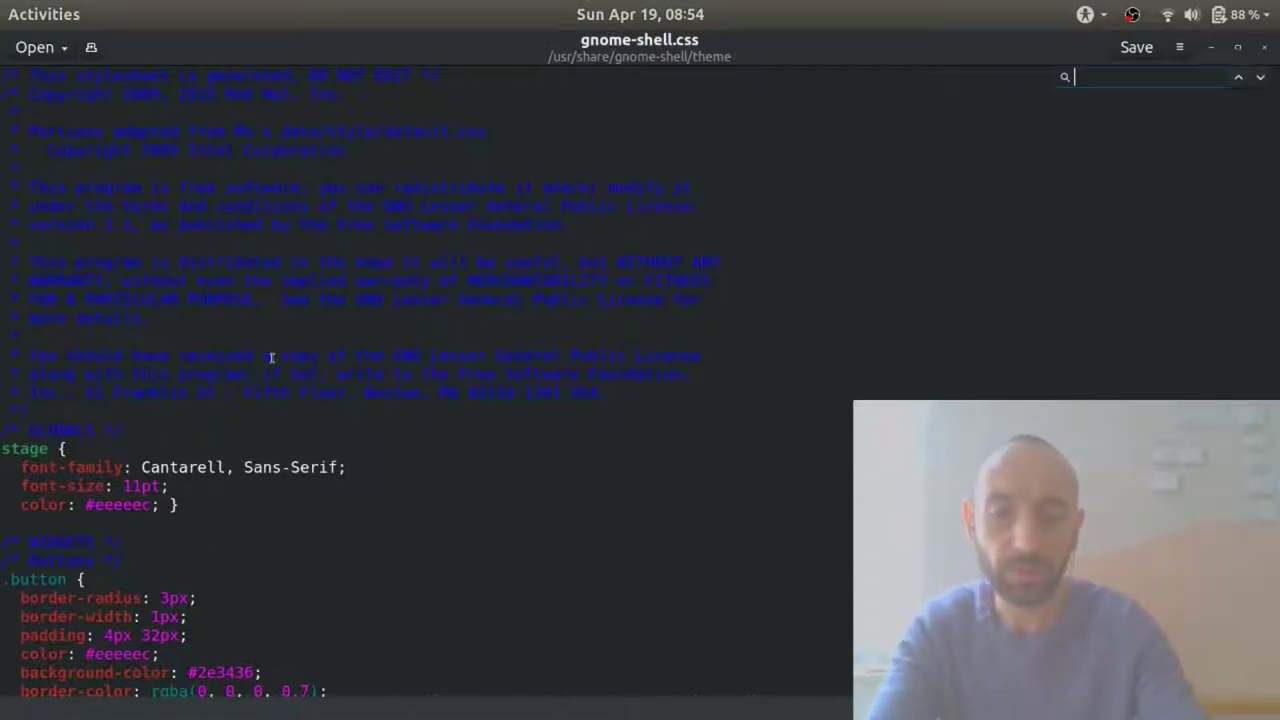
pyautogui.write('lock')
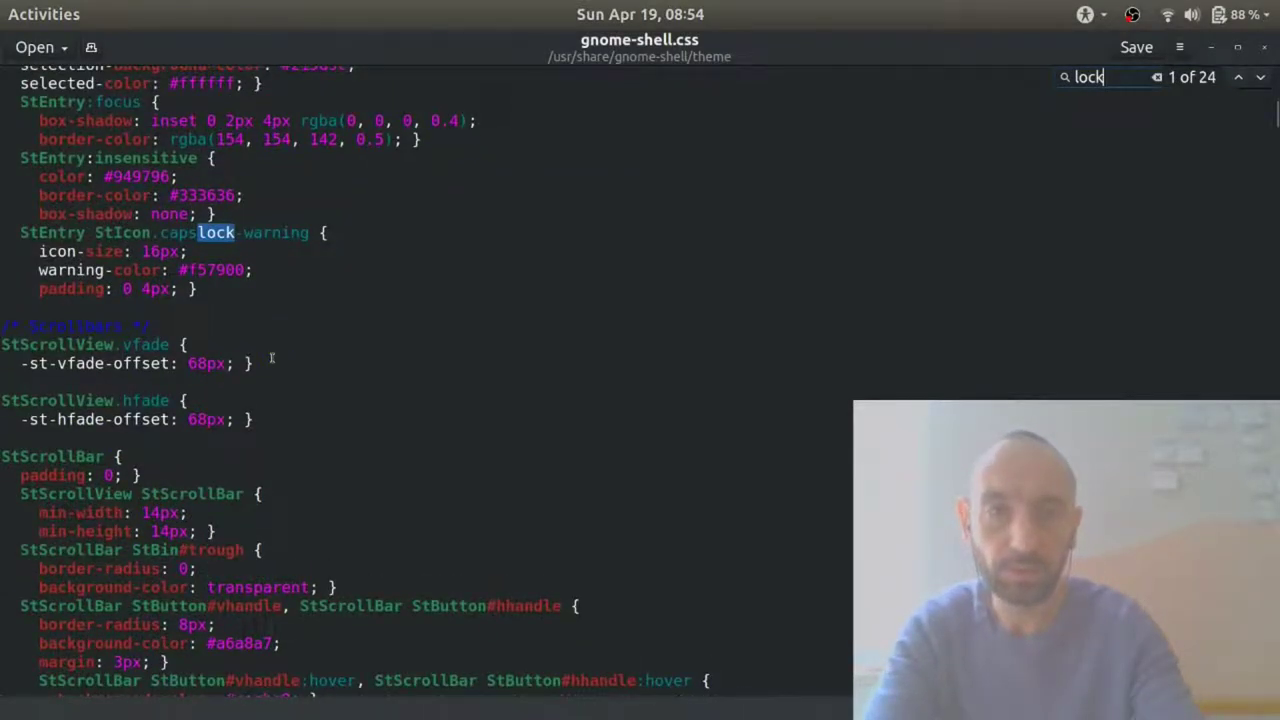
pyautogui.press('Escape')
pyautogui.press('BackSpace')
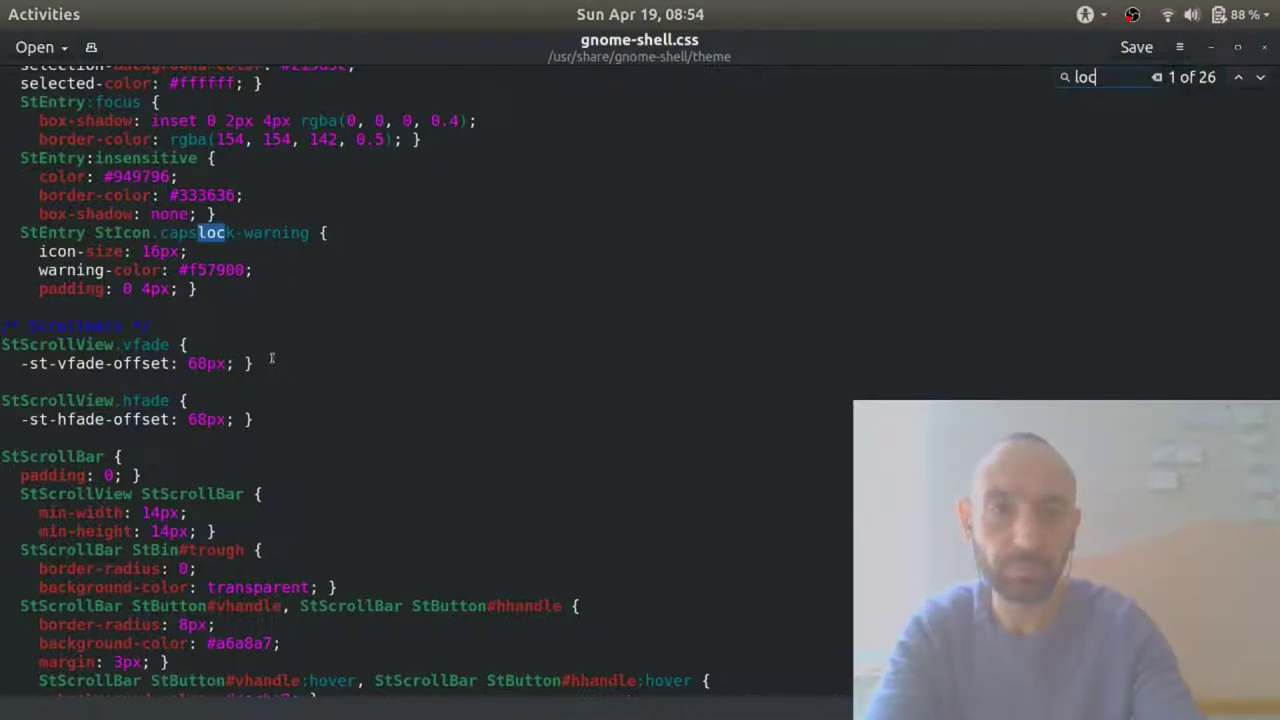
pyautogui.write('kdia')
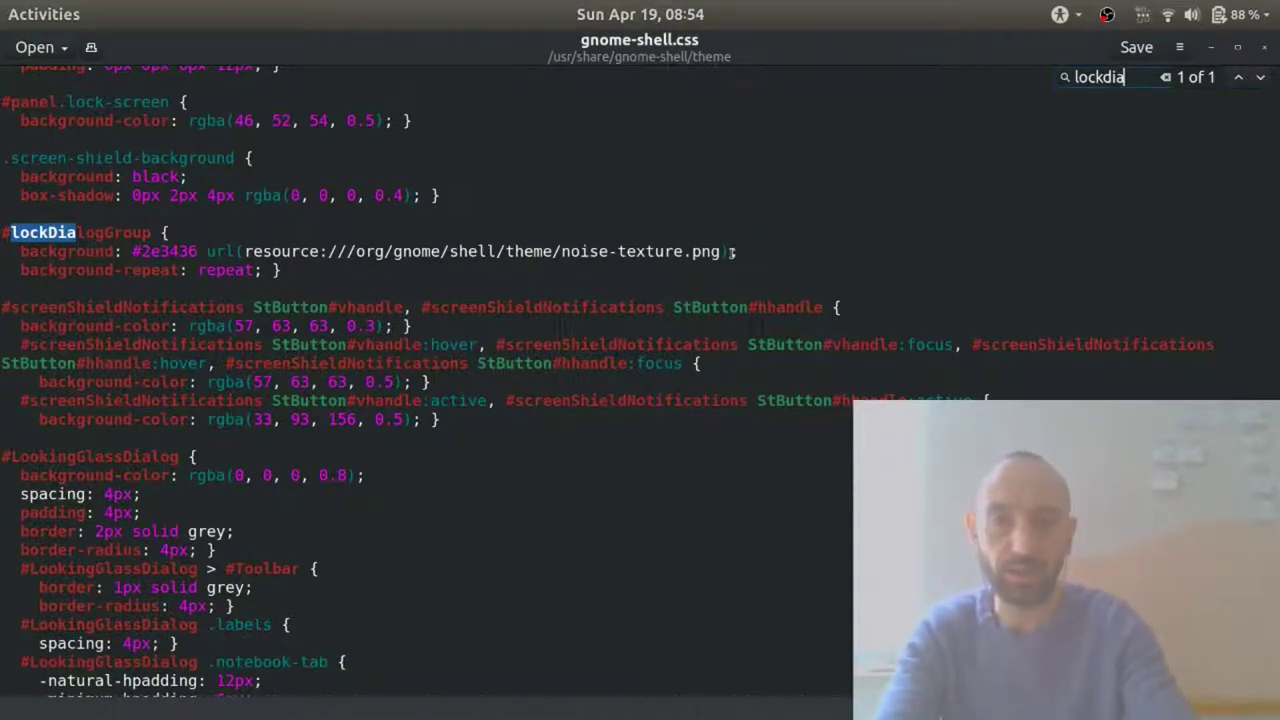
# Replace the lockDialogGroup background colour and texture image in gnome-shell.css with #000000, and save and close the file
pyautogui.click(731, 252)
pyautogui.moveTo(733, 252); pyautogui.dragTo(147, 252)
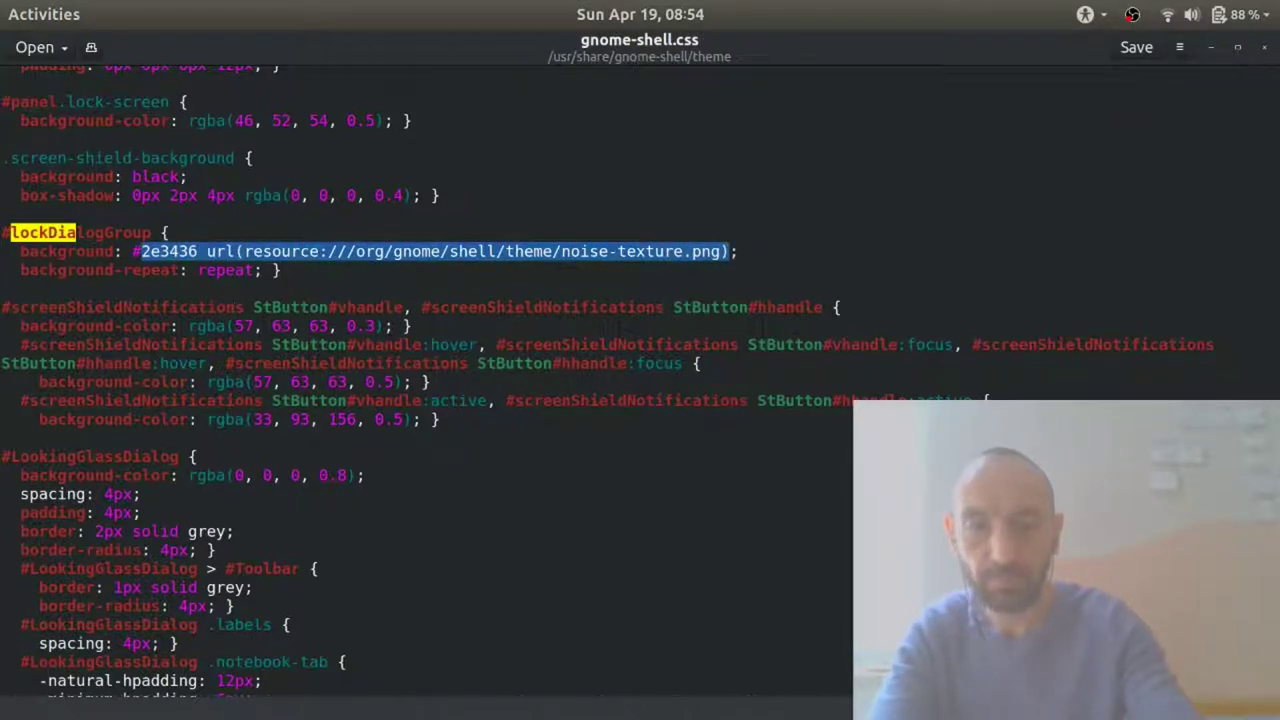
pyautogui.press('BackSpace')
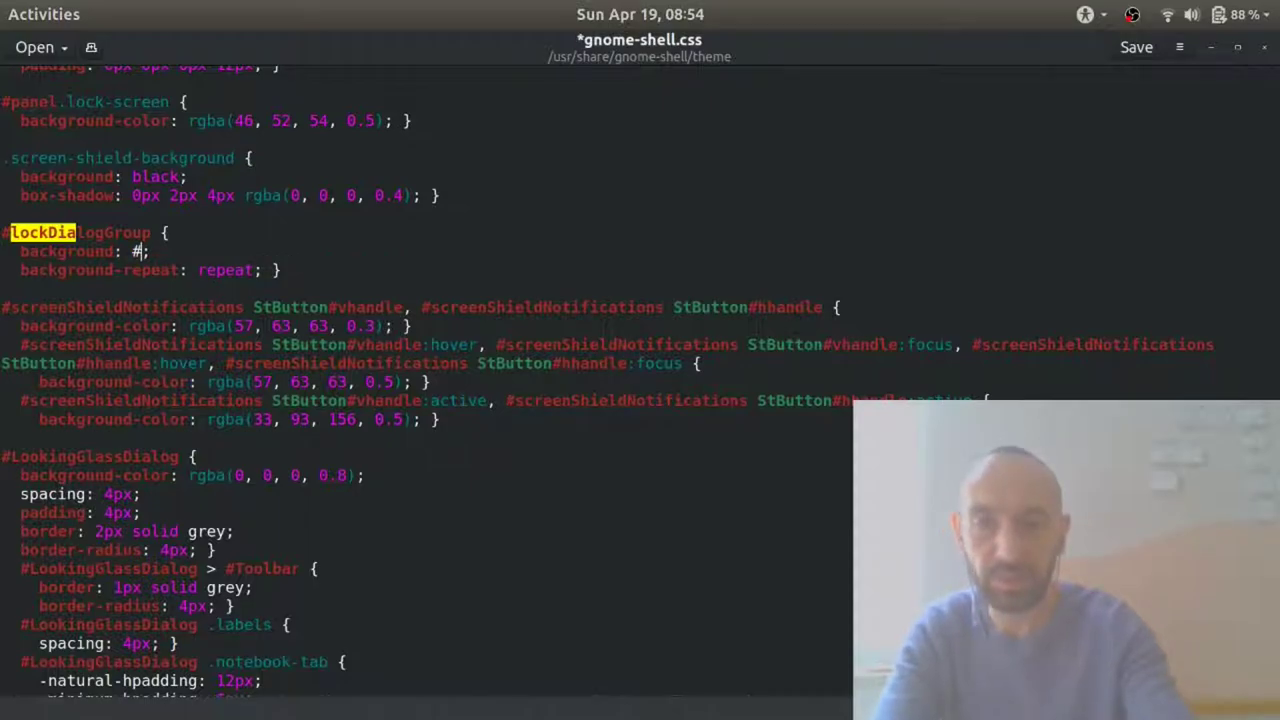
pyautogui.write('000')
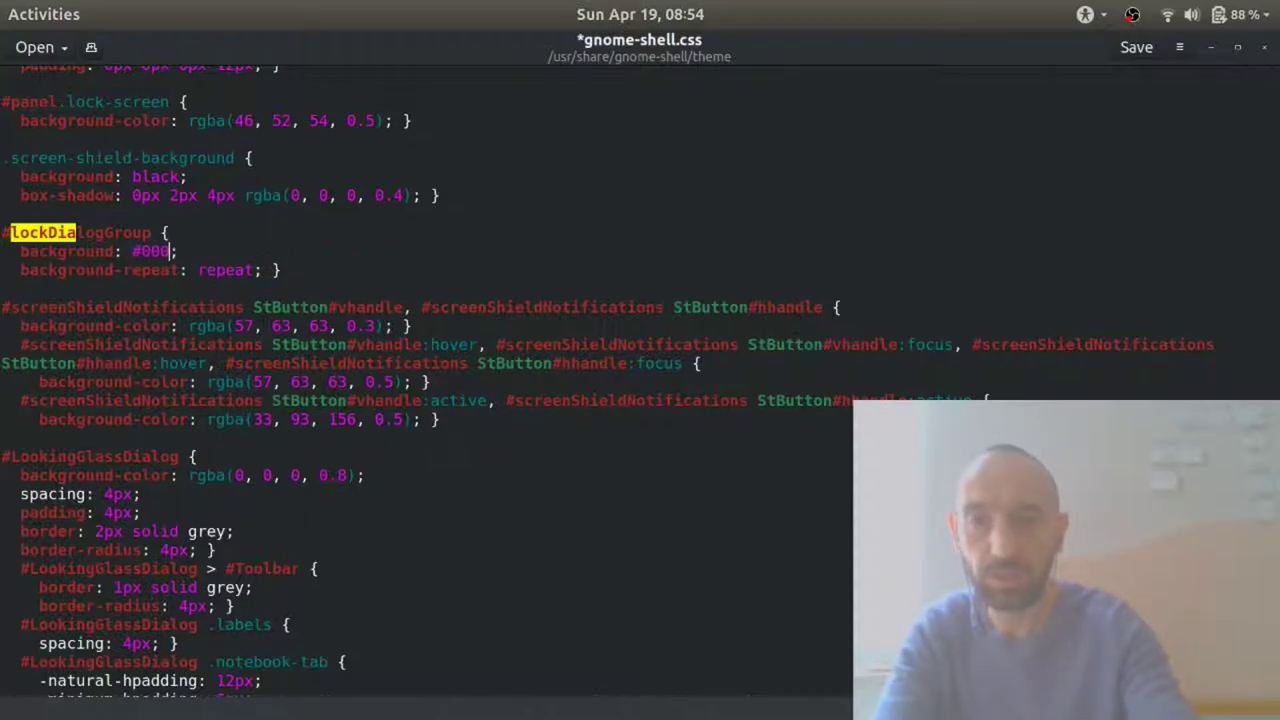
pyautogui.write('000')
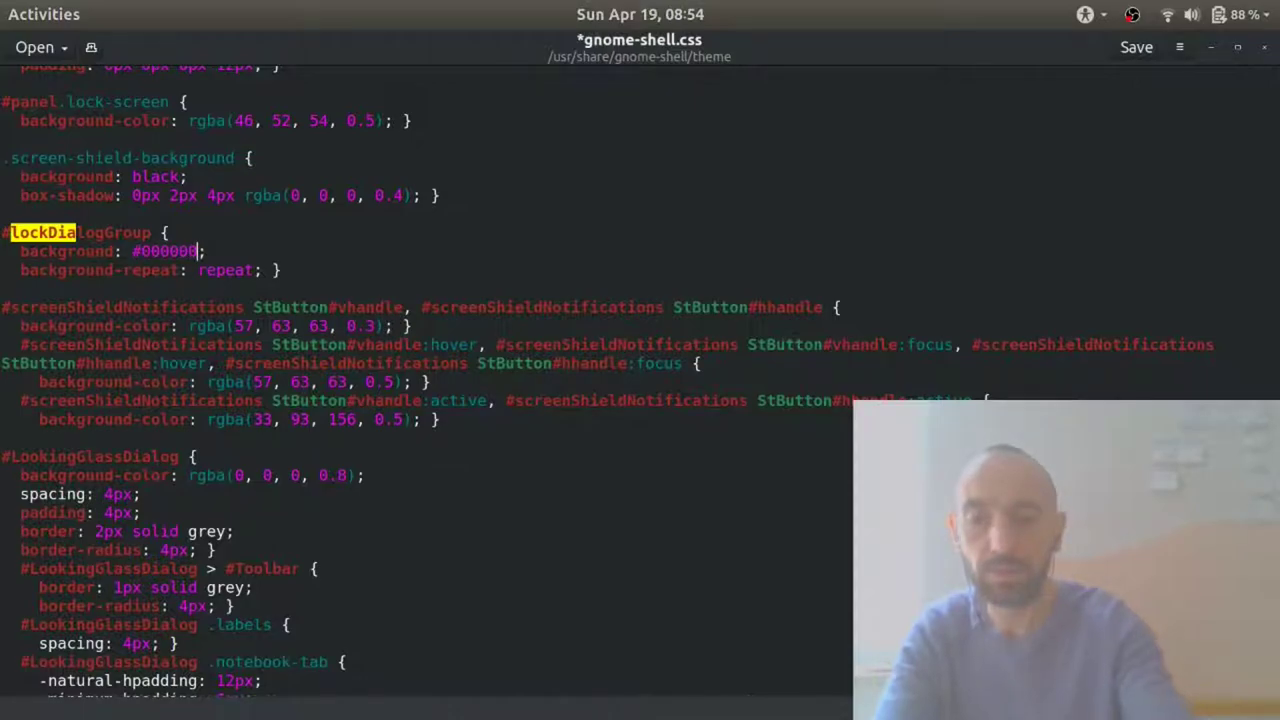
pyautogui.hotkey('ctrl', 's')
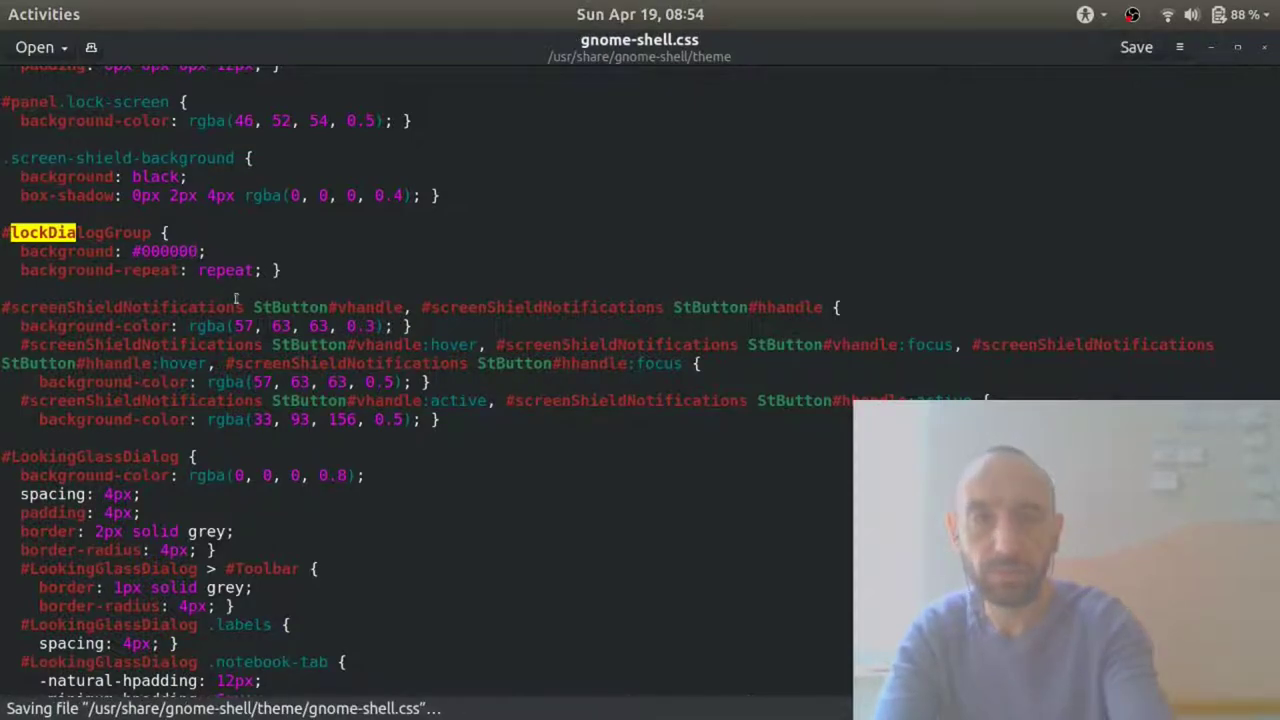
pyautogui.hotkey('ctrl', 'q')
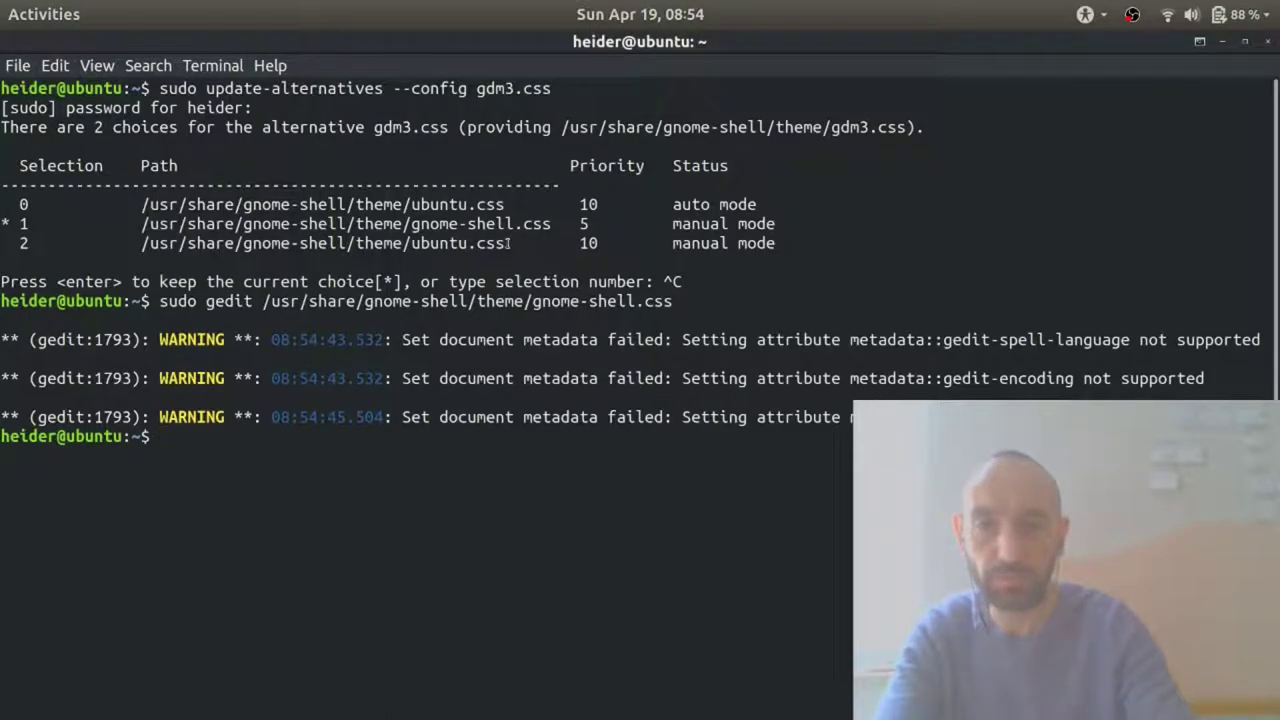
# Open /usr/share/gnome-shell/theme/ubuntu.css with sudo gedit and find the lock dialog rule by searching for lockdi
pyautogui.moveTo(509, 243); pyautogui.dragTo(145, 243)
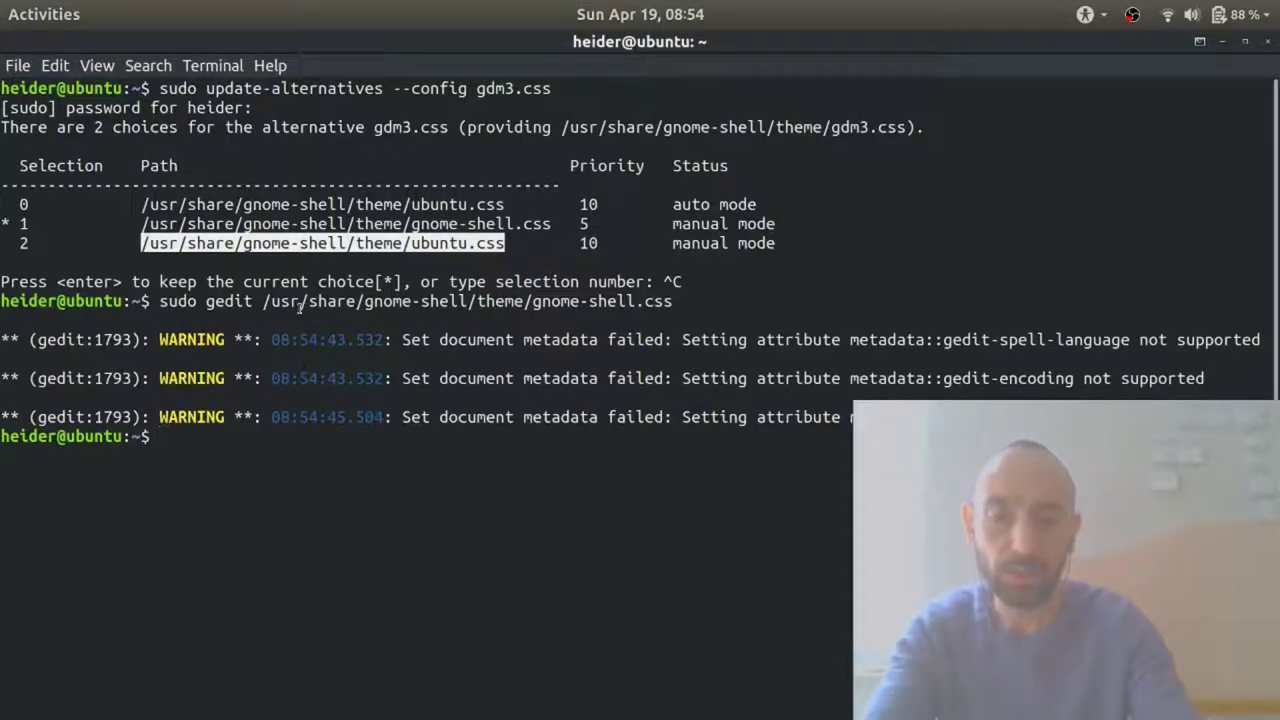
pyautogui.write('sudo ged')
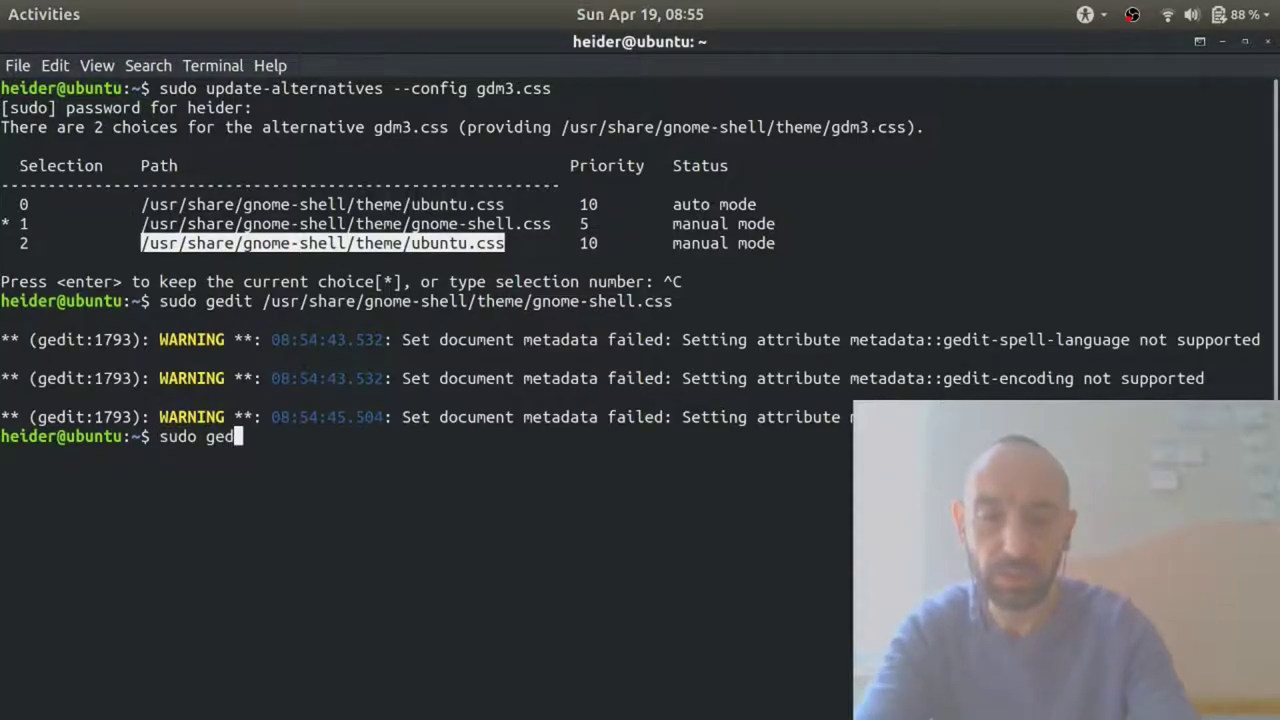
pyautogui.write('it')
pyautogui.hotkey('ctrl', 'shift', 'v')
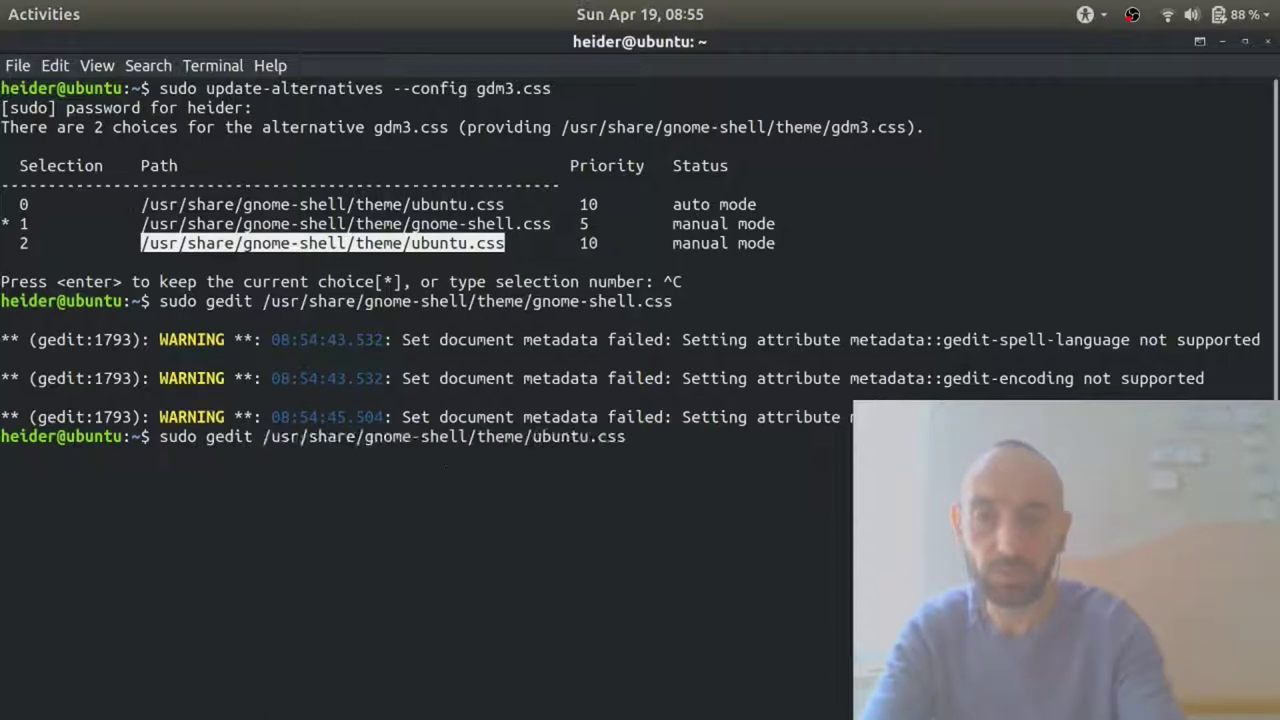
pyautogui.press('Return')
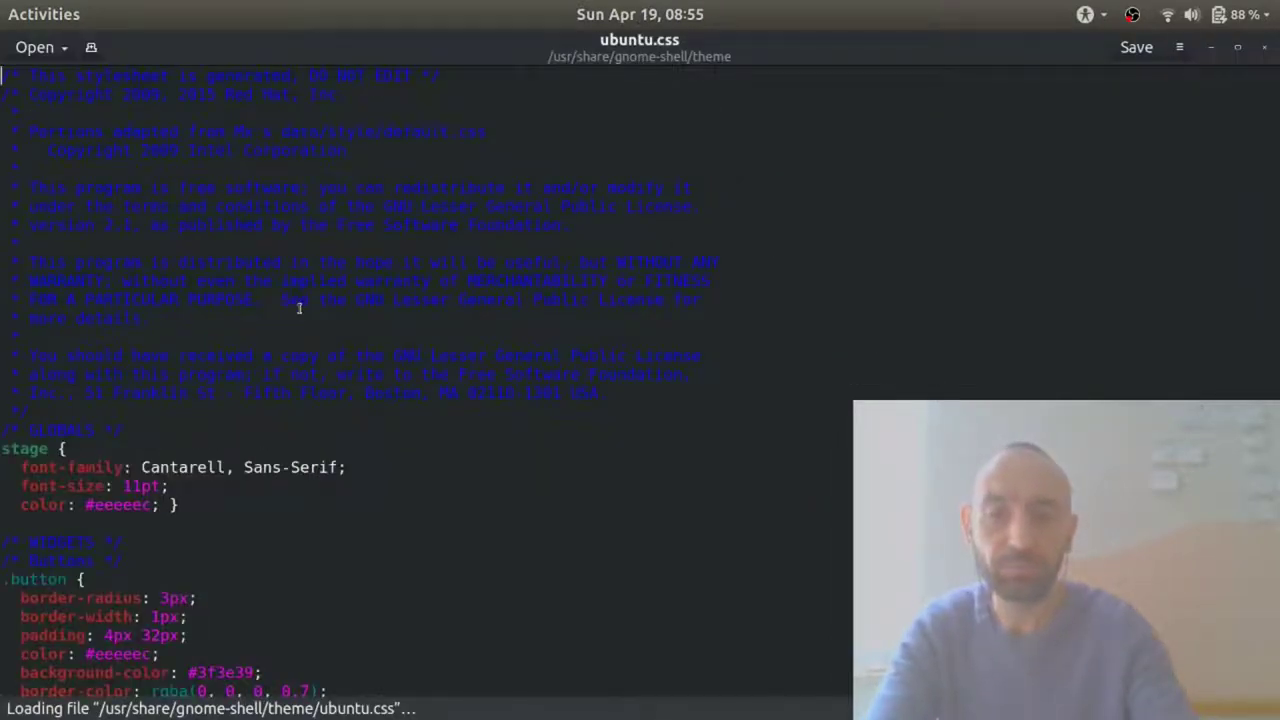
pyautogui.hotkey('ctrl', 'f')
pyautogui.write('lo')
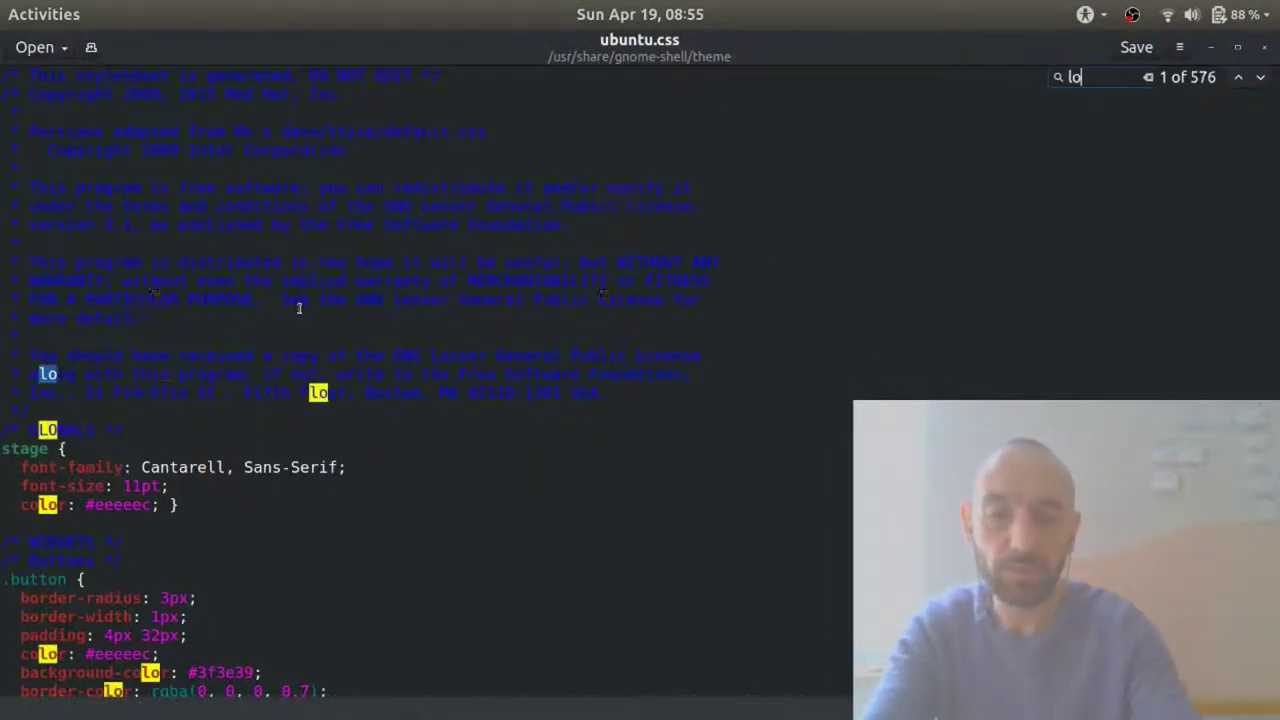
pyautogui.write('ckdi')
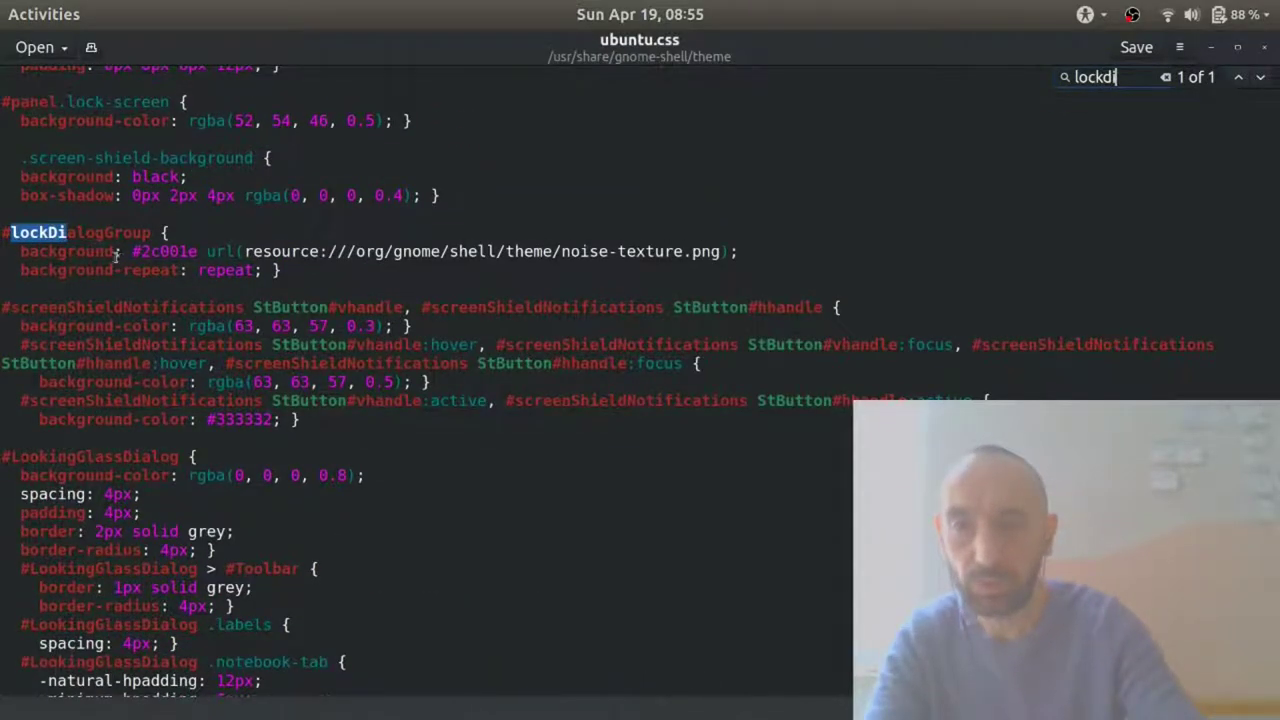
# Replace the lockDialogGroup background colour and texture image in ubuntu.css with #000000, and save and close the file
pyautogui.click(729, 252)
pyautogui.hotkey('shift', 'Left')
pyautogui.hotkey('shift', 'Left')
pyautogui.hotkey('shift', 'Left')
pyautogui.hotkey('shift', 'Left')
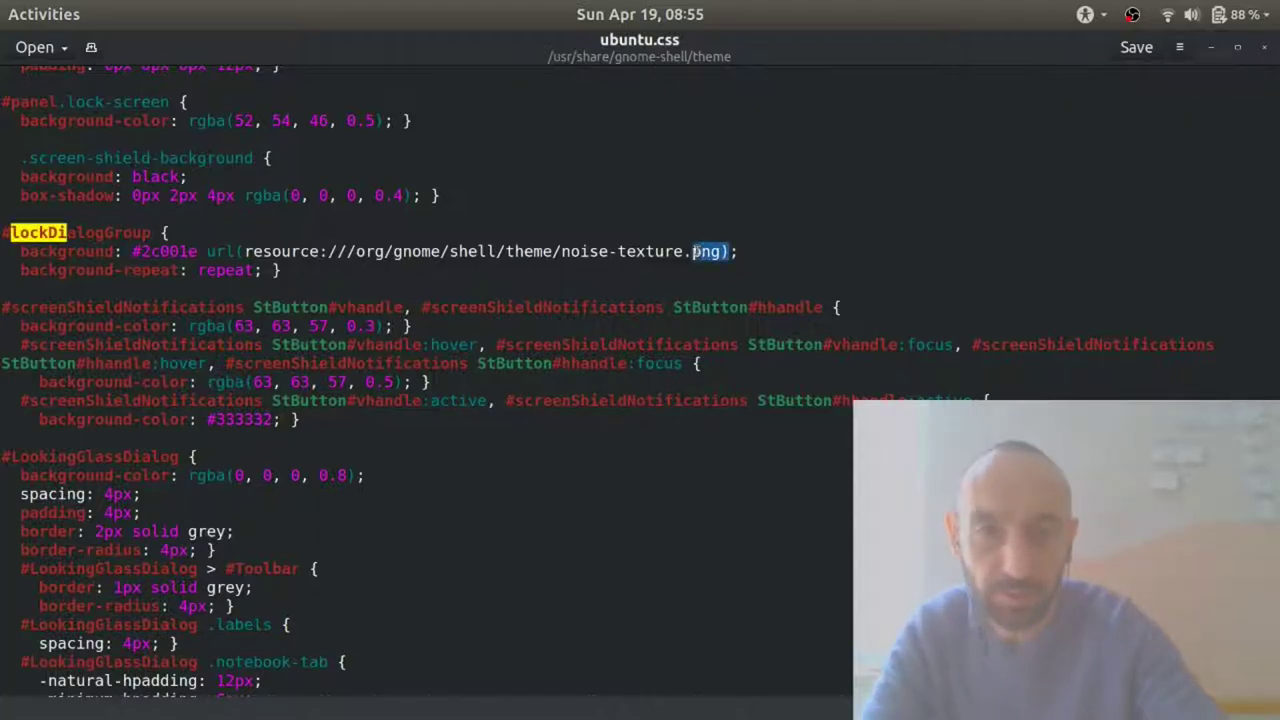
pyautogui.moveTo(683, 254); pyautogui.dragTo(138, 254)
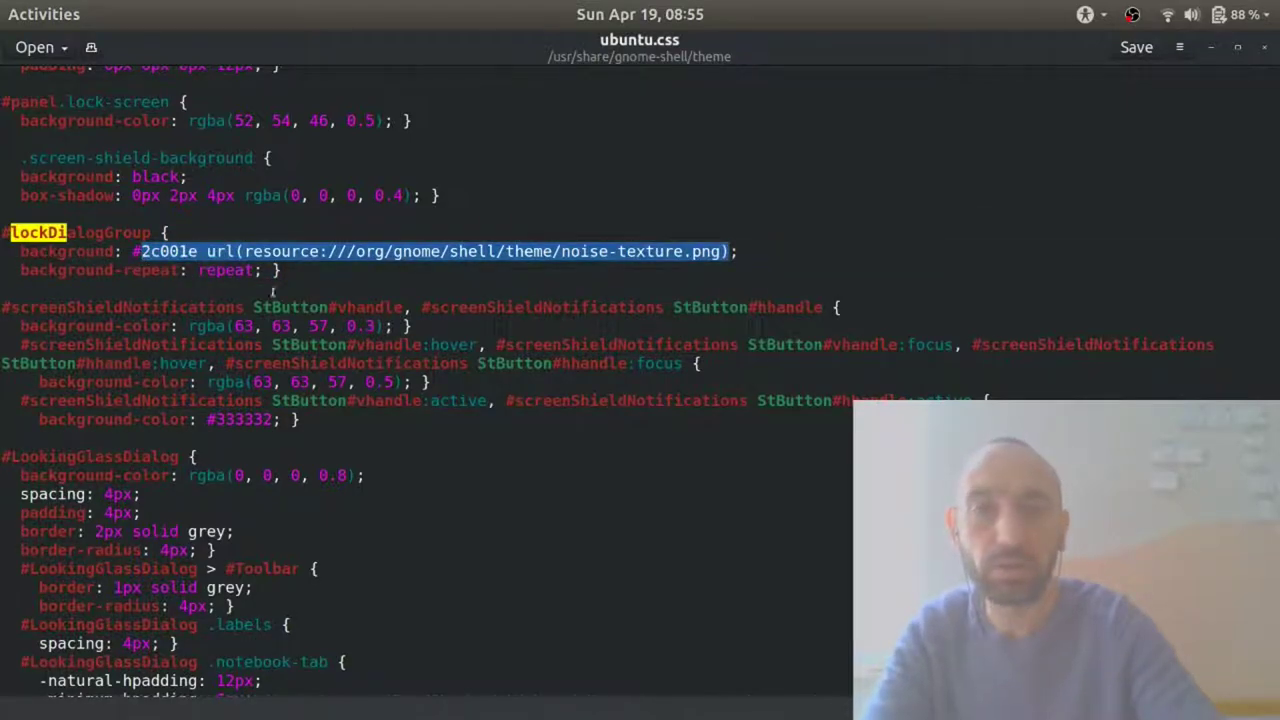
pyautogui.press('BackSpace')
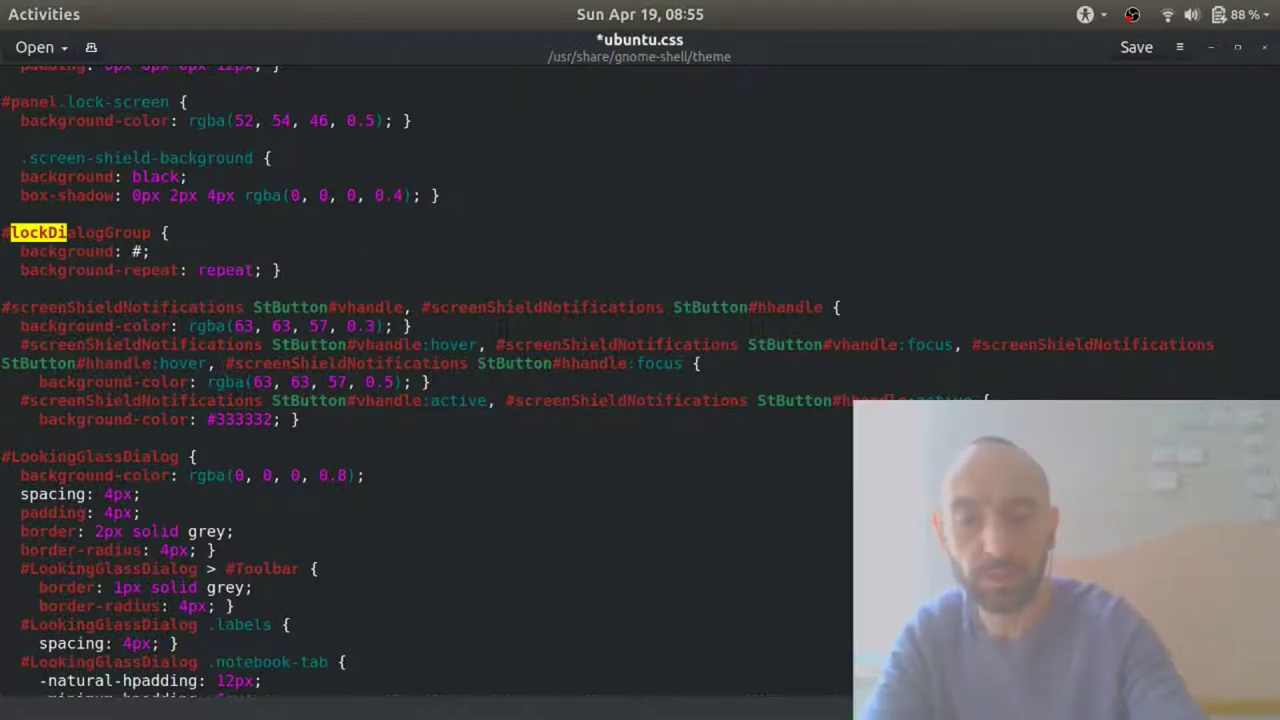
pyautogui.write('000')
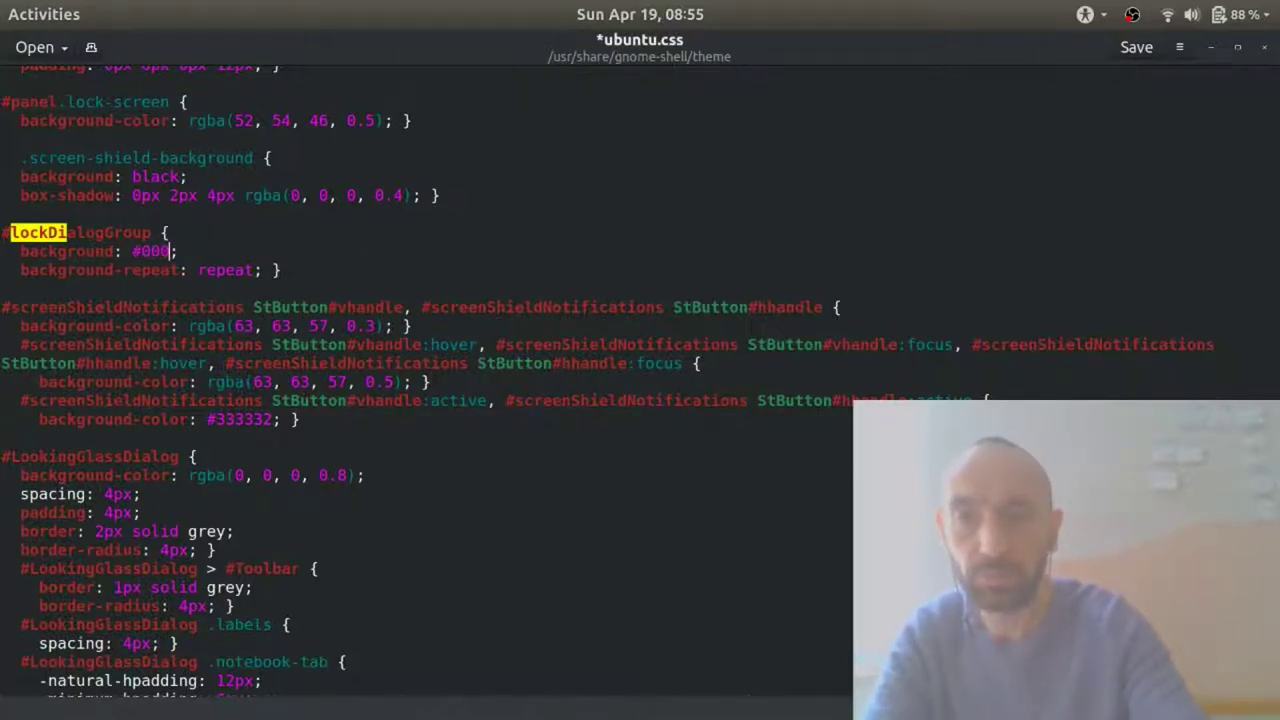
pyautogui.write('000')
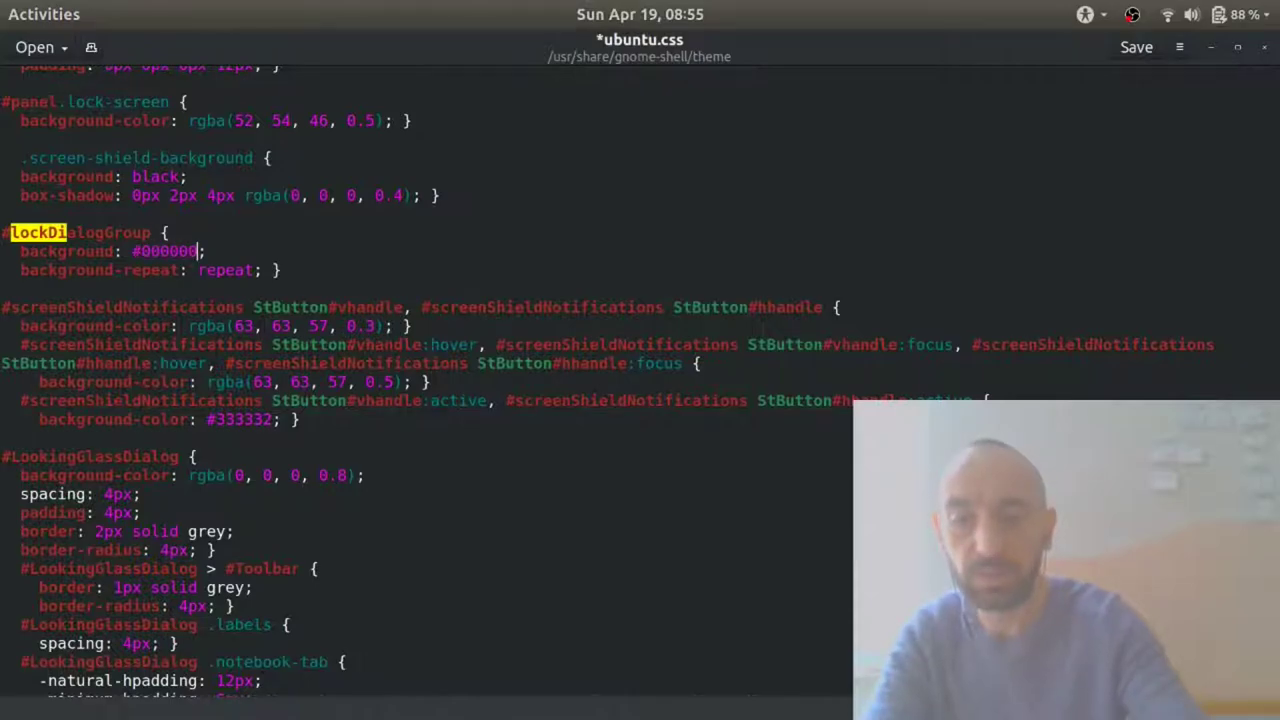
pyautogui.hotkey('ctrl', 's')
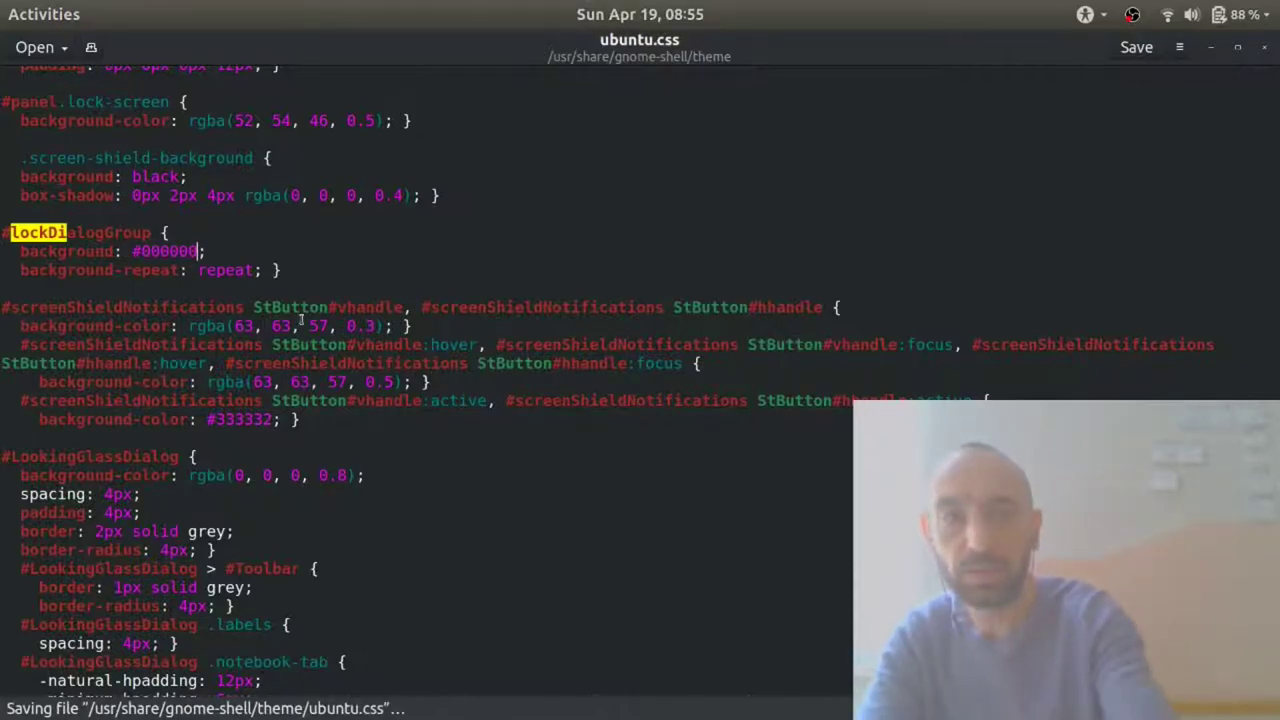
pyautogui.hotkey('ctrl', 'q')
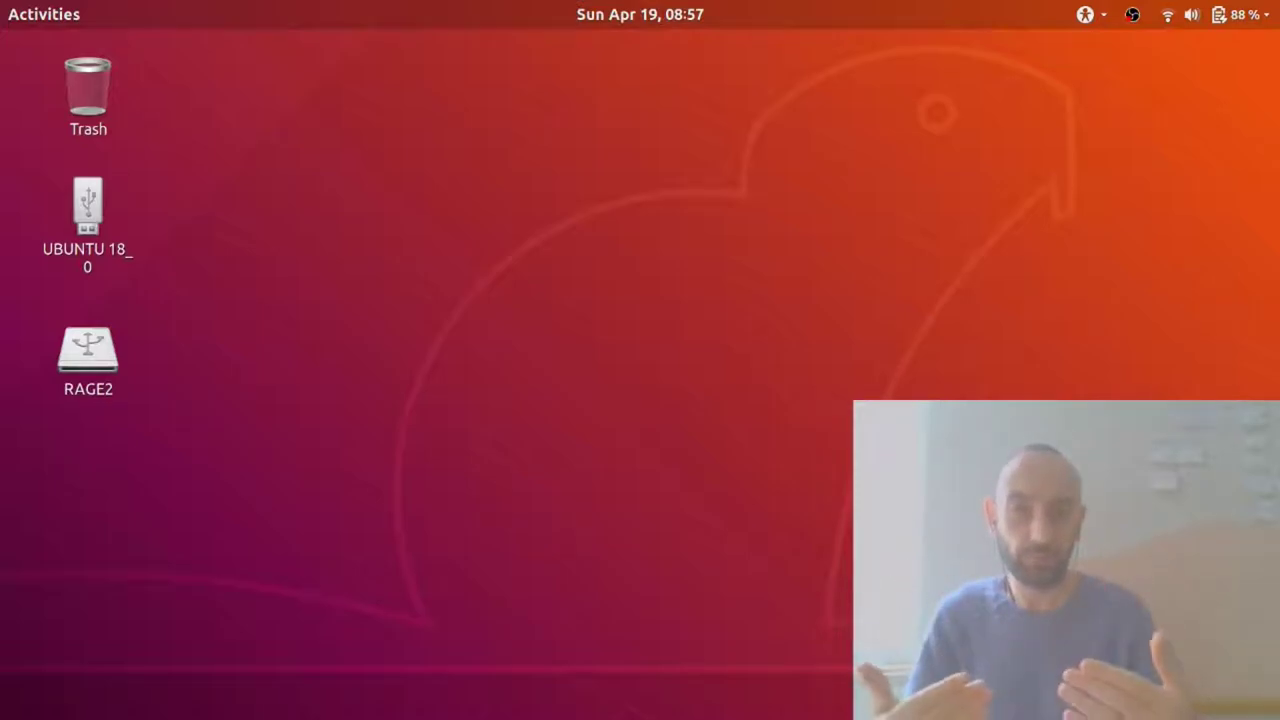
# Switch to the Files app, search for ply, open Plymouth.text, and copy its sudo apt-get update -y command
pyautogui.press('super')
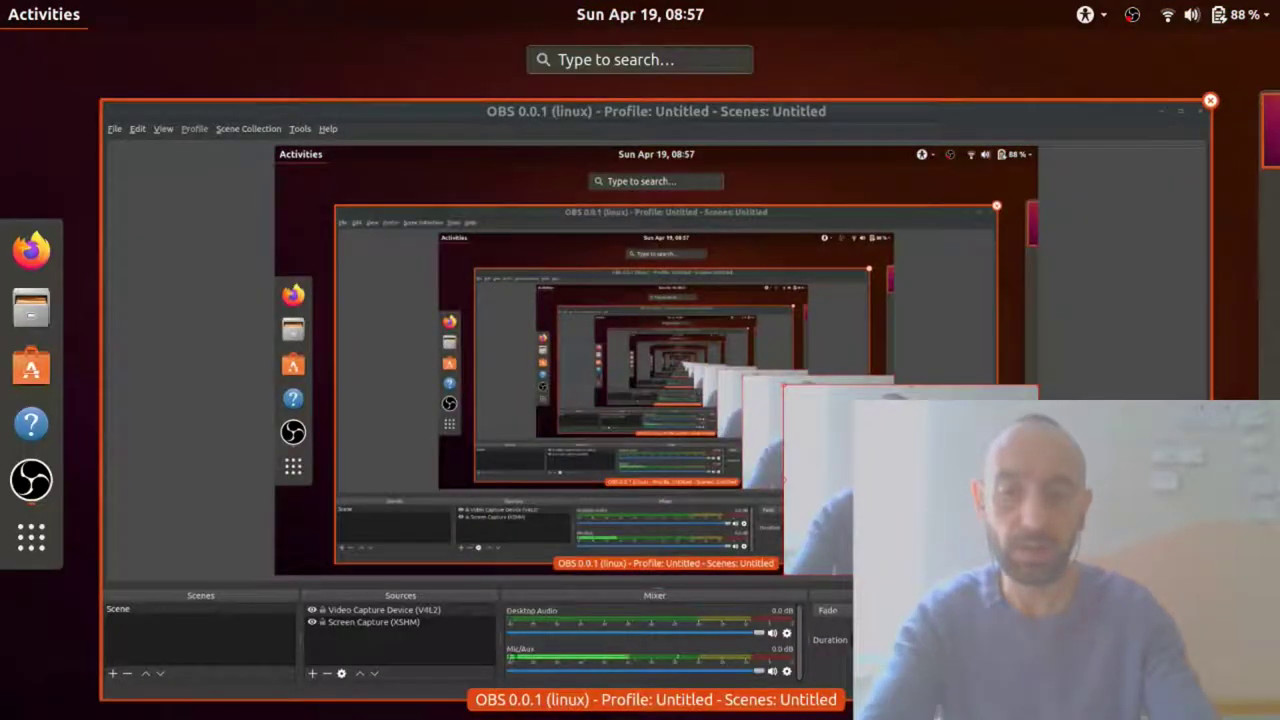
pyautogui.write('file')
pyautogui.press('Return')
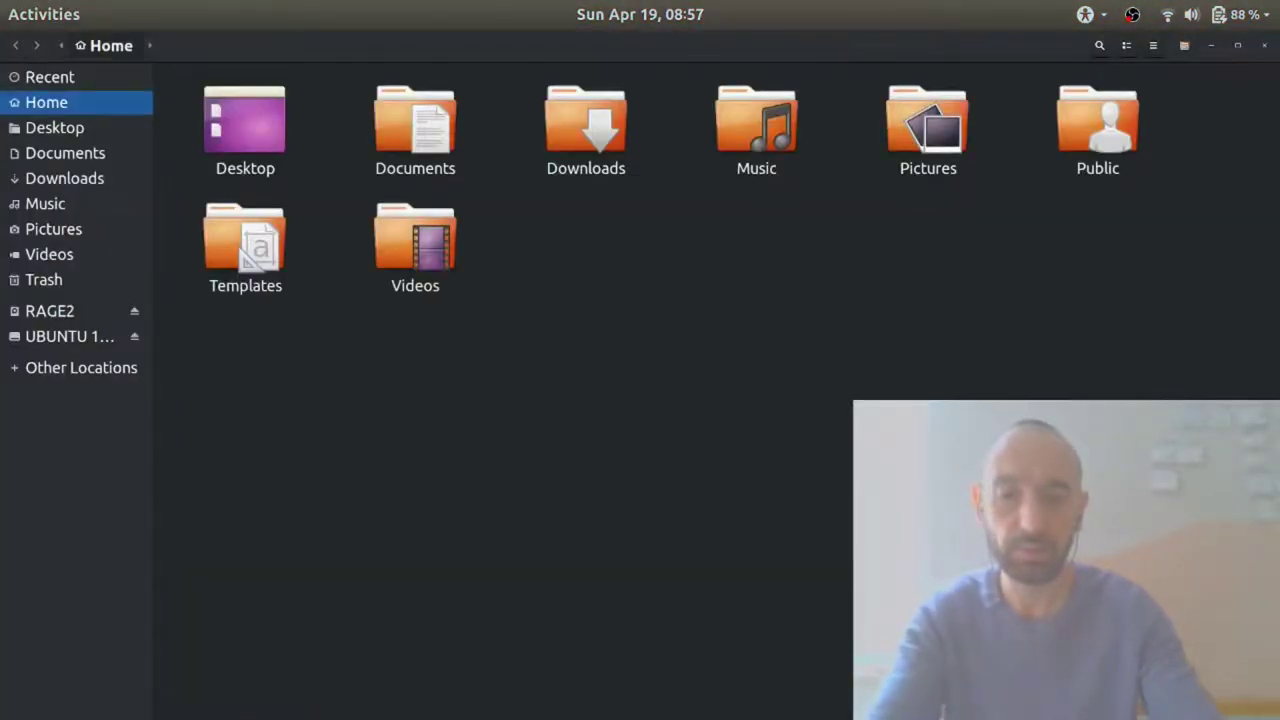
pyautogui.write('ply')
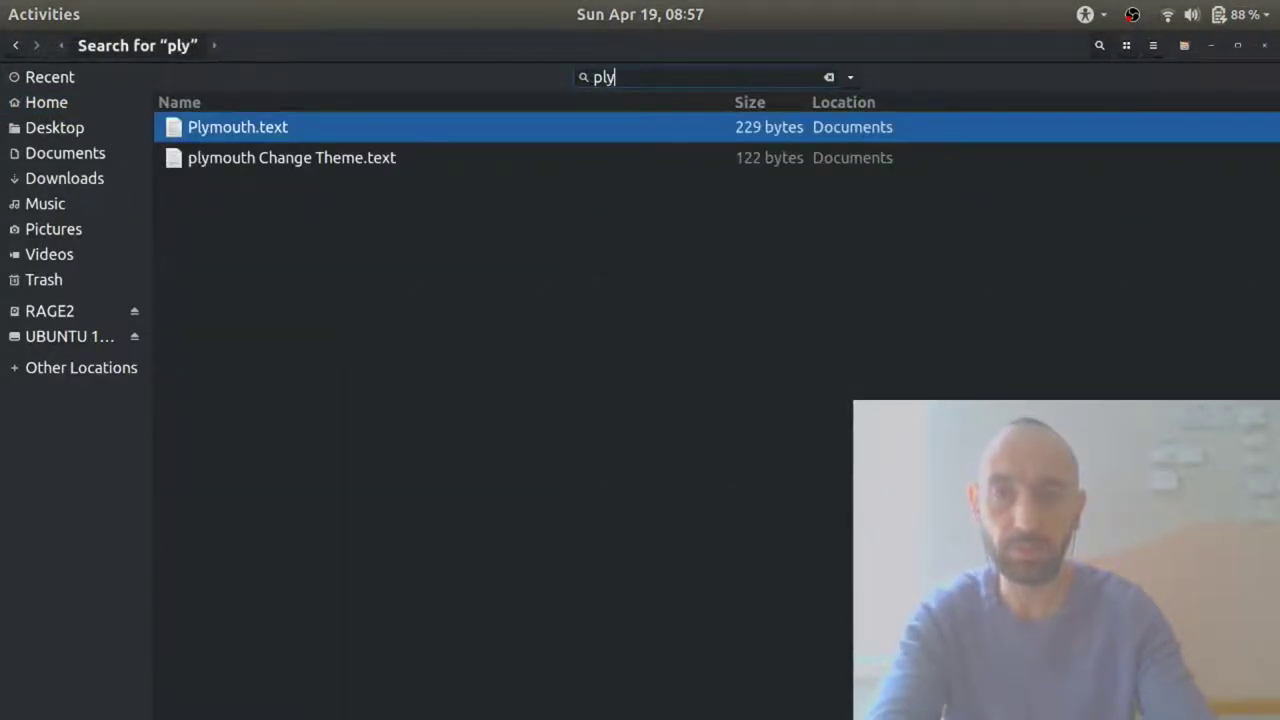
pyautogui.press('Return')
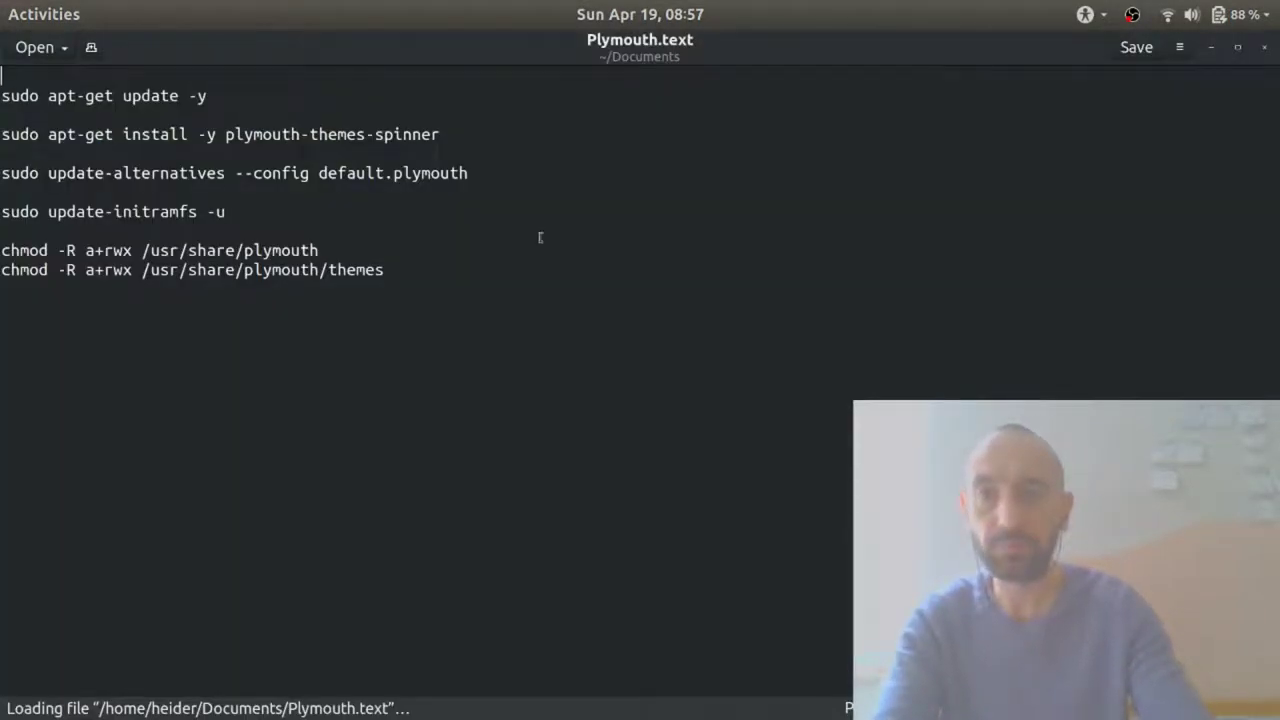
pyautogui.tripleClick(182, 96)
pyautogui.hotkey('ctrl', 'c')
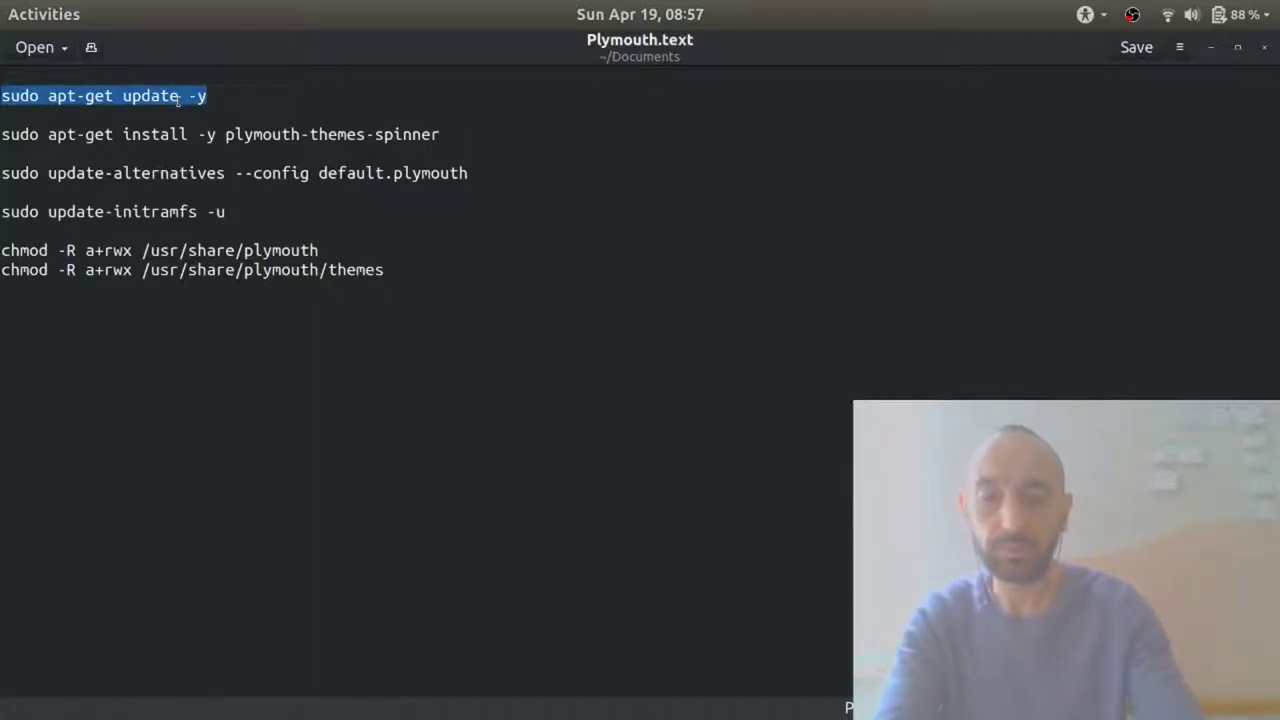
# Open a terminal side by side with Plymouth.text, run sudo apt-get update -y, and enter the account password
pyautogui.press('super+Left')
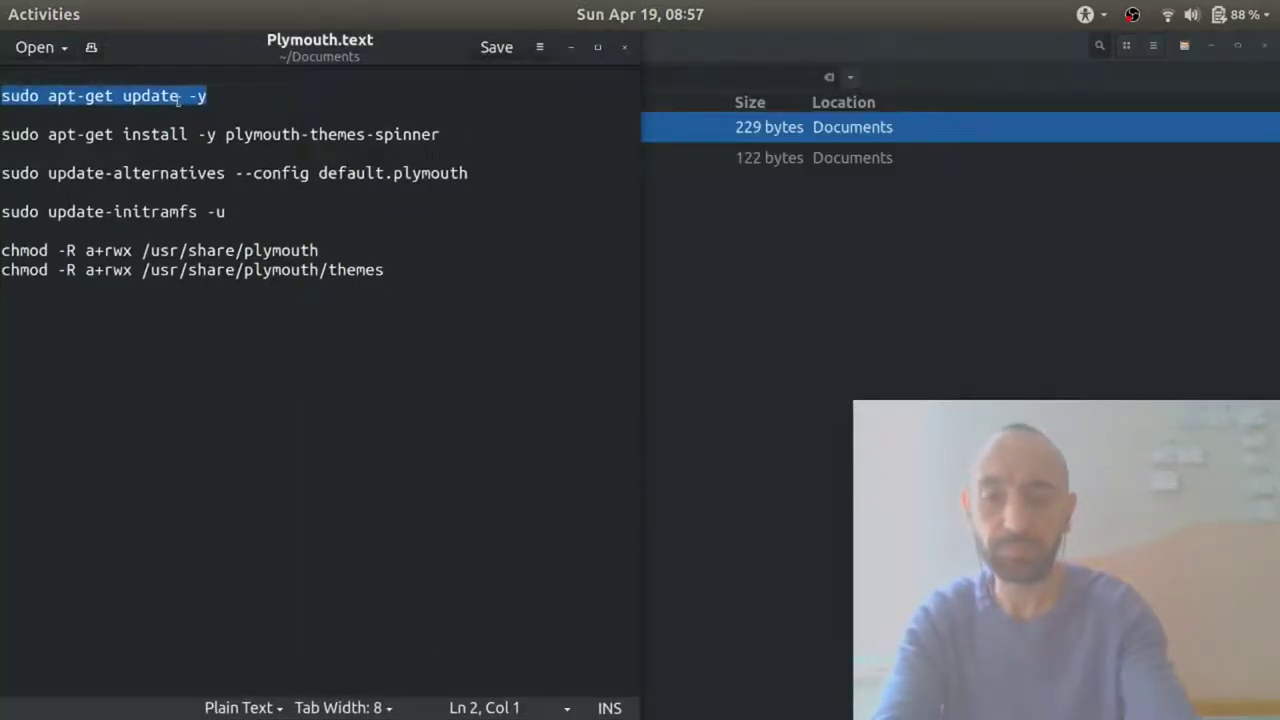
pyautogui.hotkey('ctrl', 'alt', 't')
pyautogui.press('super+Right')
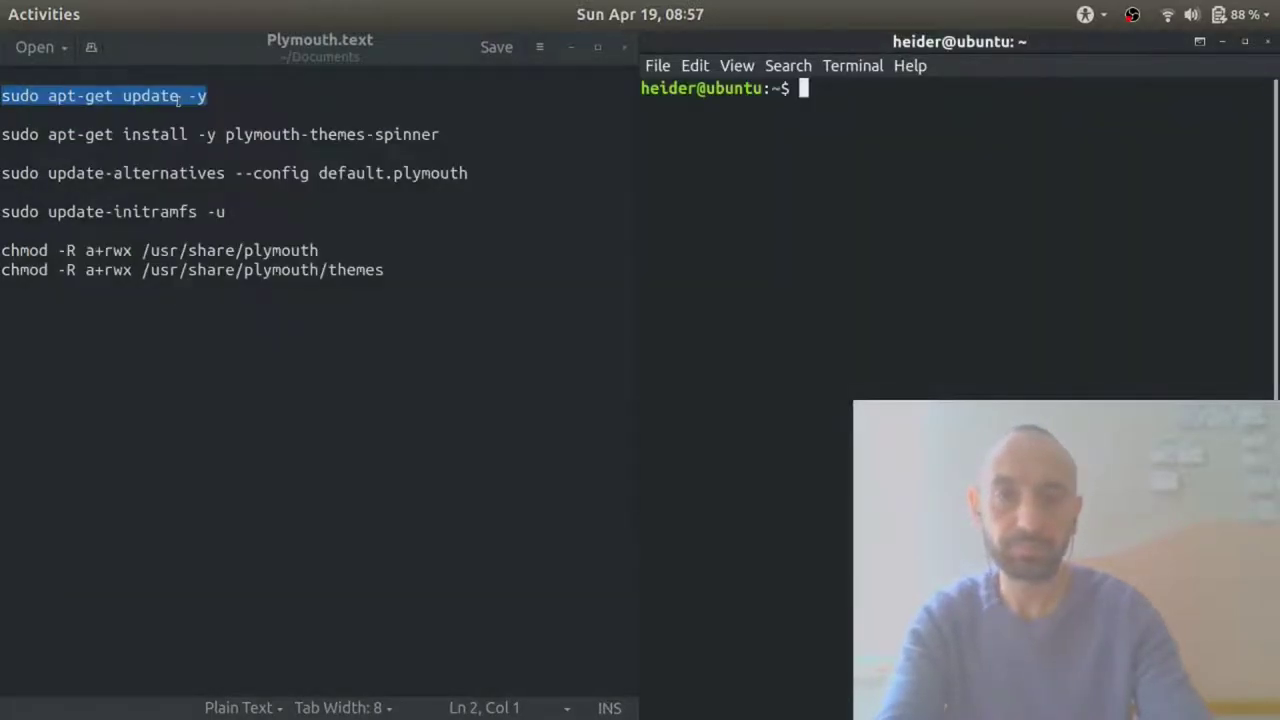
pyautogui.hotkey('ctrl', 'shift', 'v')
pyautogui.press('Return')
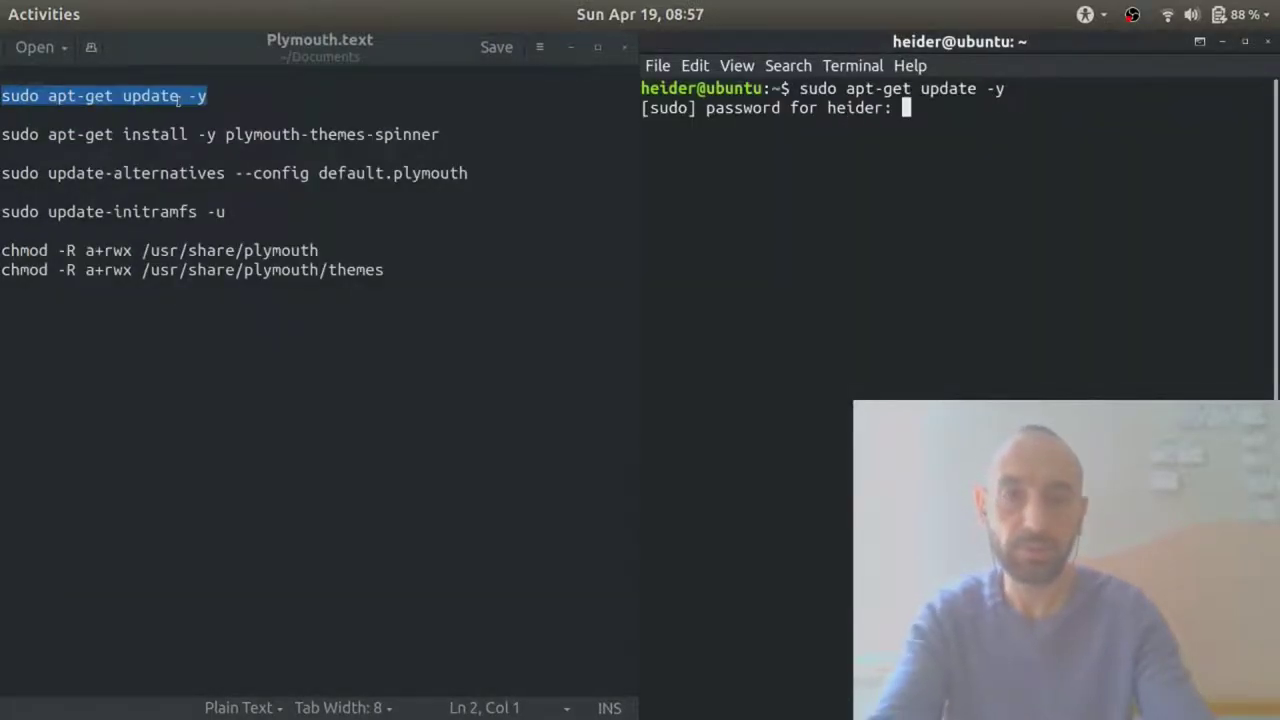
pyautogui.press('Return')
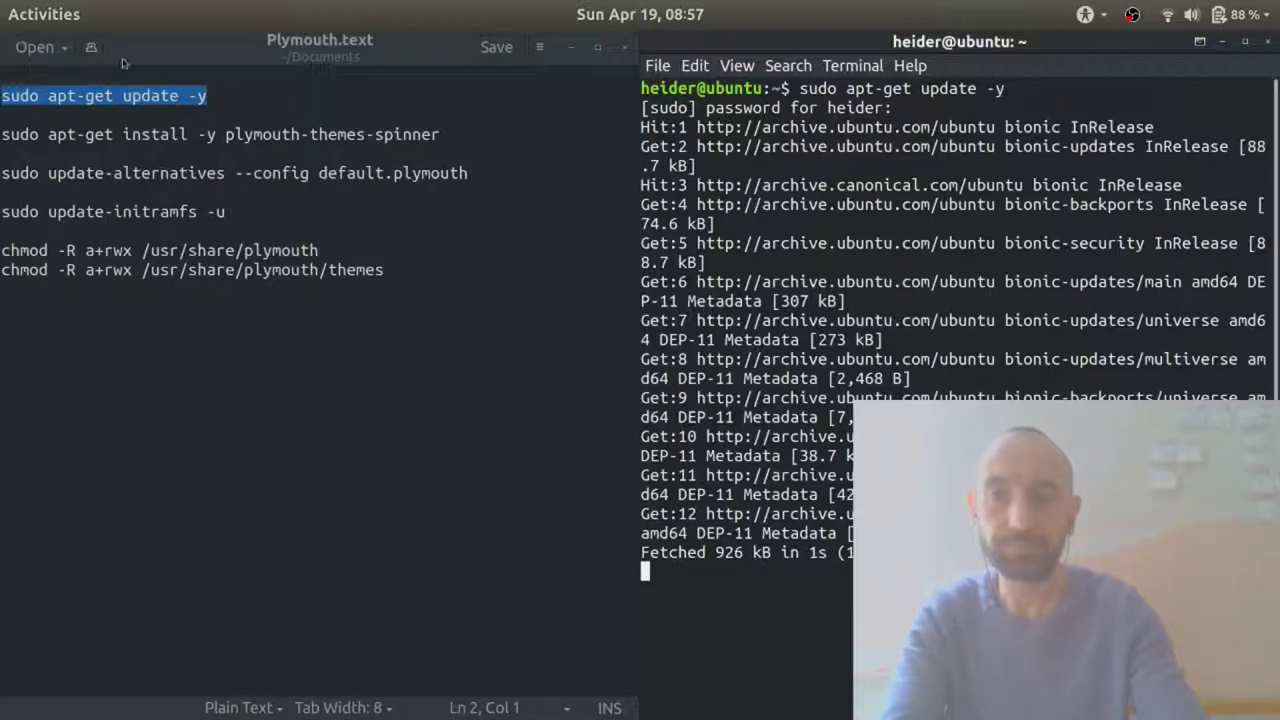
# Run the sudo apt-get install -y plymouth-themes-spinner command from Plymouth.text in the terminal
pyautogui.tripleClick(143, 134)
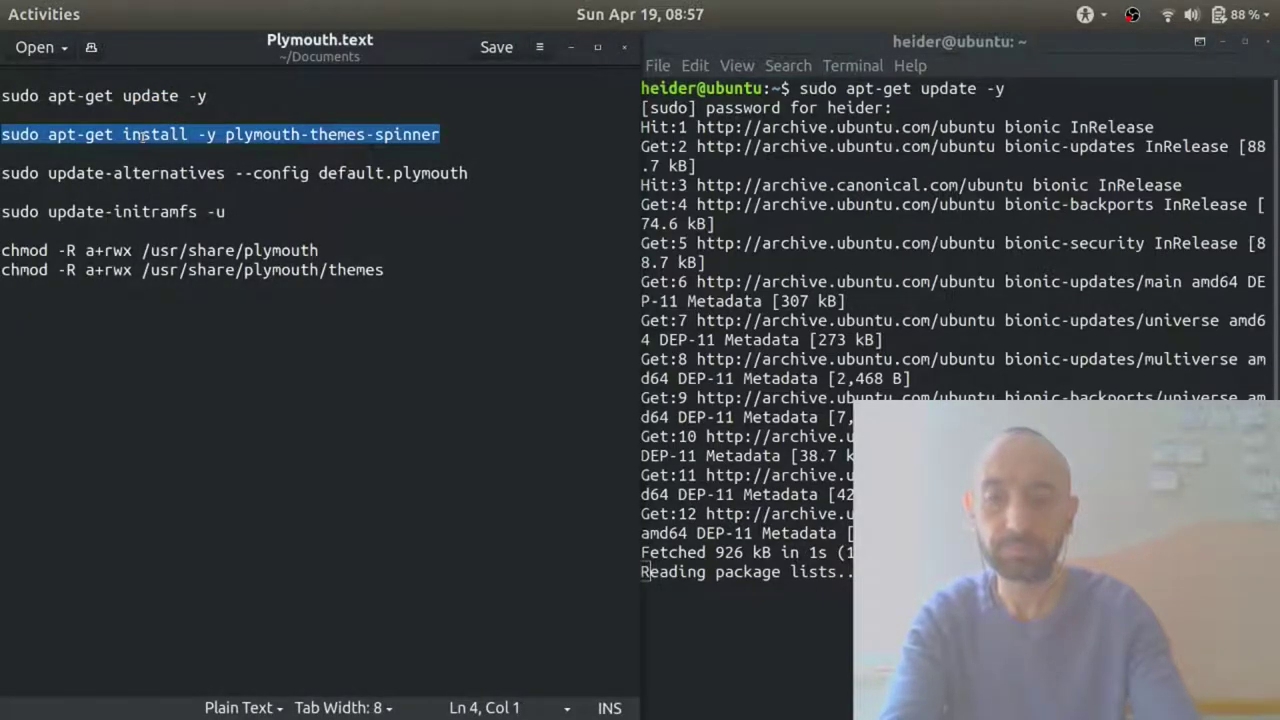
pyautogui.click(727, 533)
pyautogui.write('sudo apt-get install -y plymouth-themes-spinner')
pyautogui.press('Return')
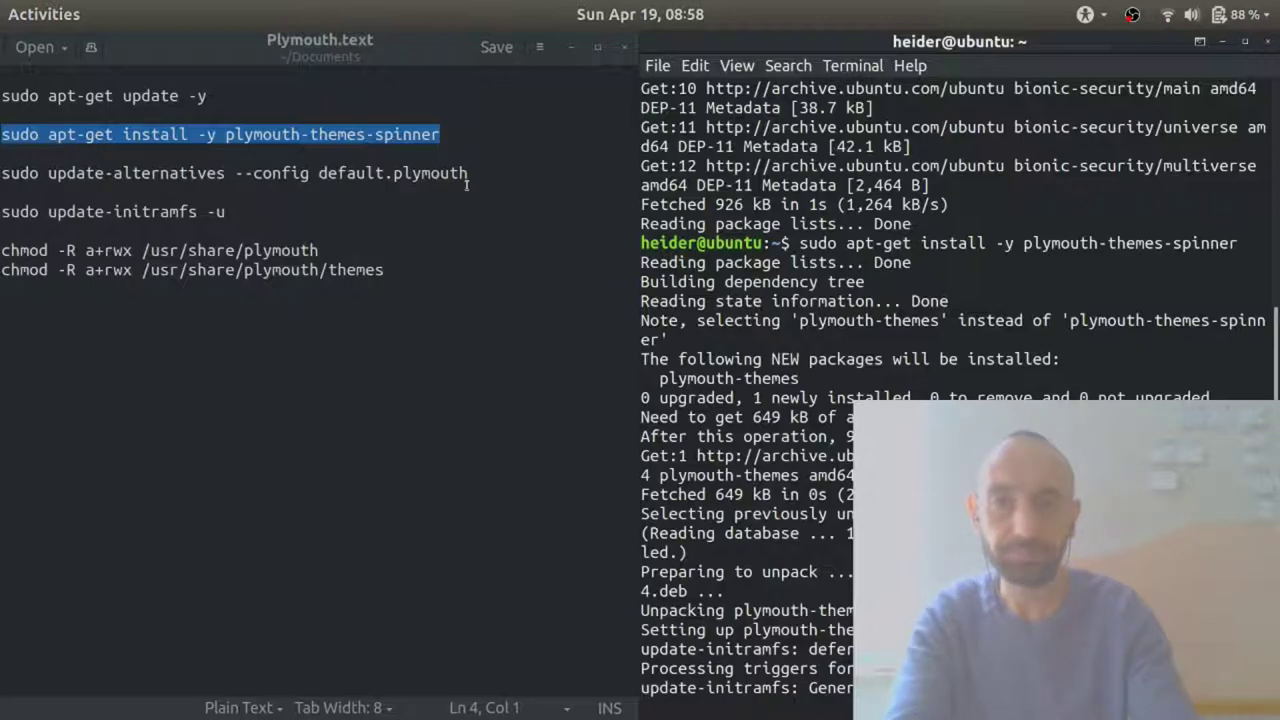
# Run the sudo update-alternatives --config default.plymouth command from Plymouth.text in the terminal
pyautogui.tripleClick(426, 163)
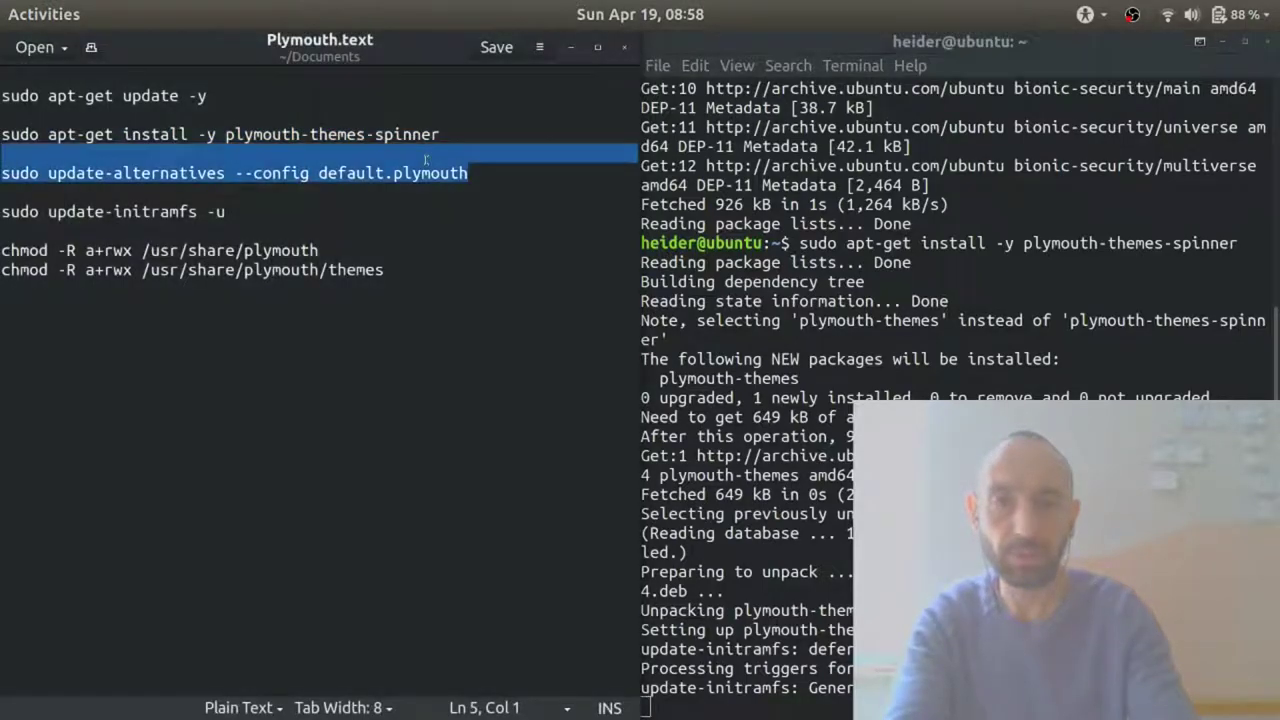
pyautogui.click(430, 160)
pyautogui.tripleClick(444, 173)
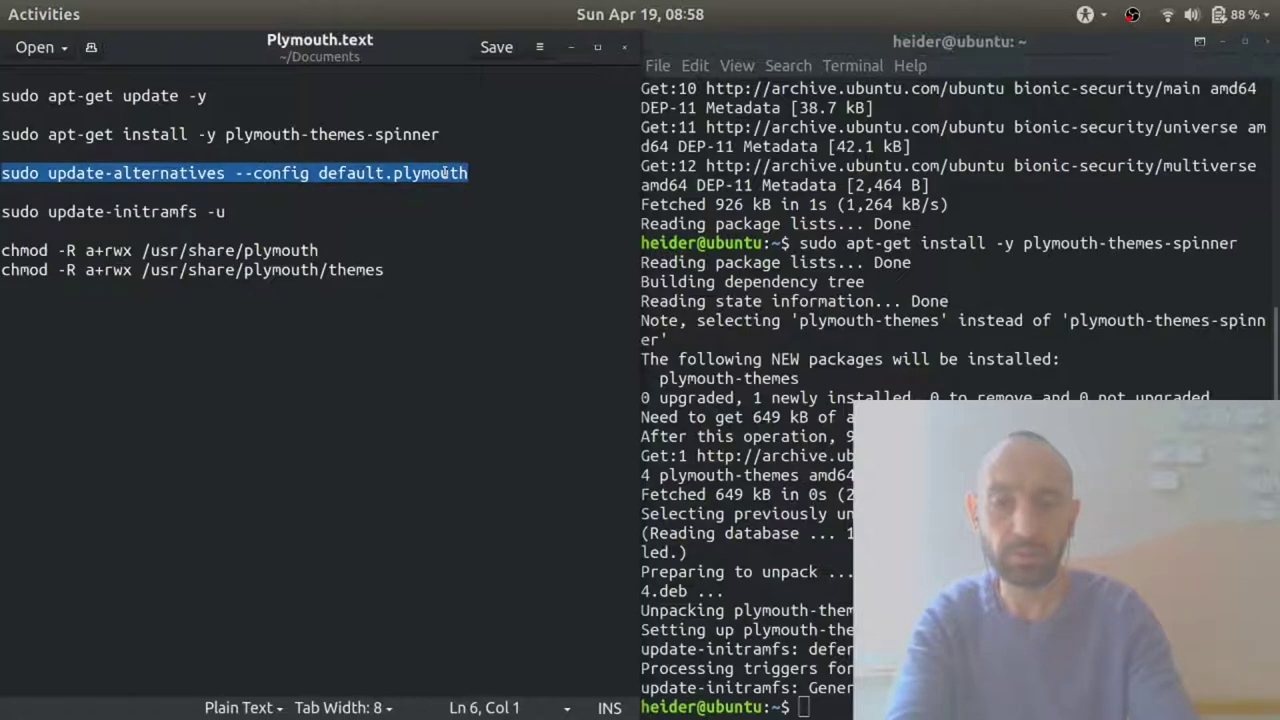
pyautogui.click(835, 358)
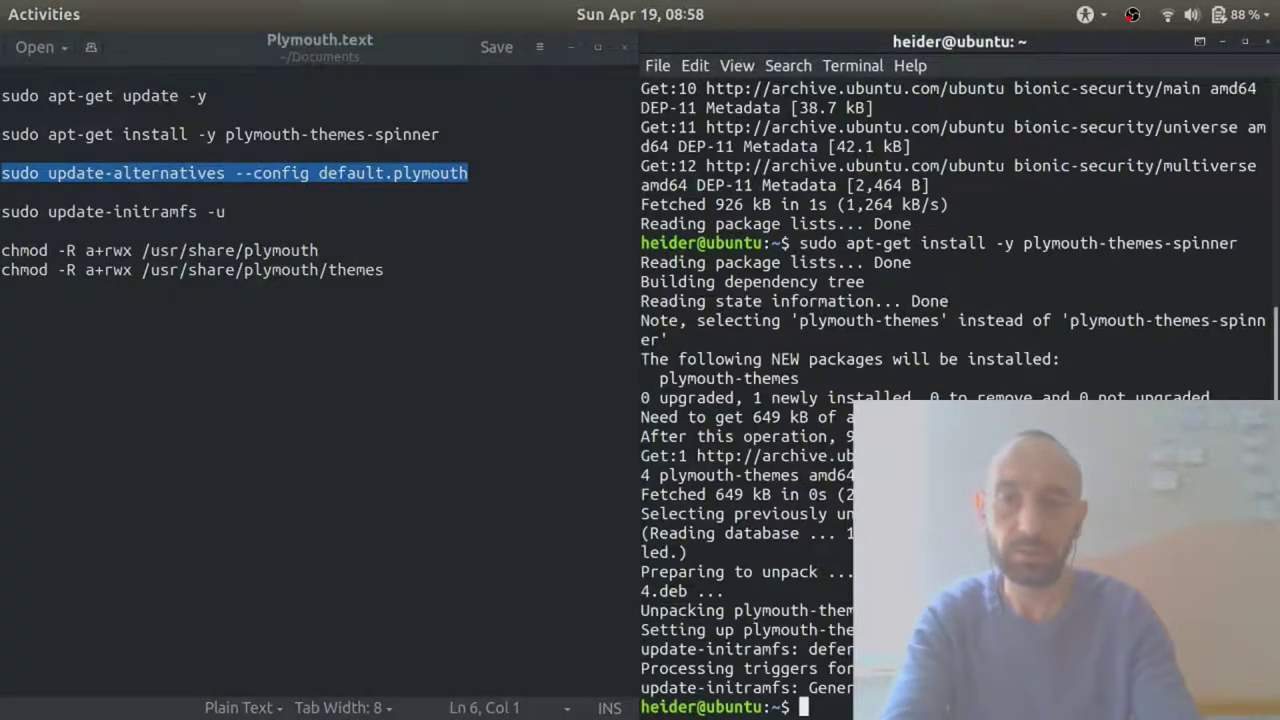
pyautogui.write('sudo update-alternatives --config default.plymouth')
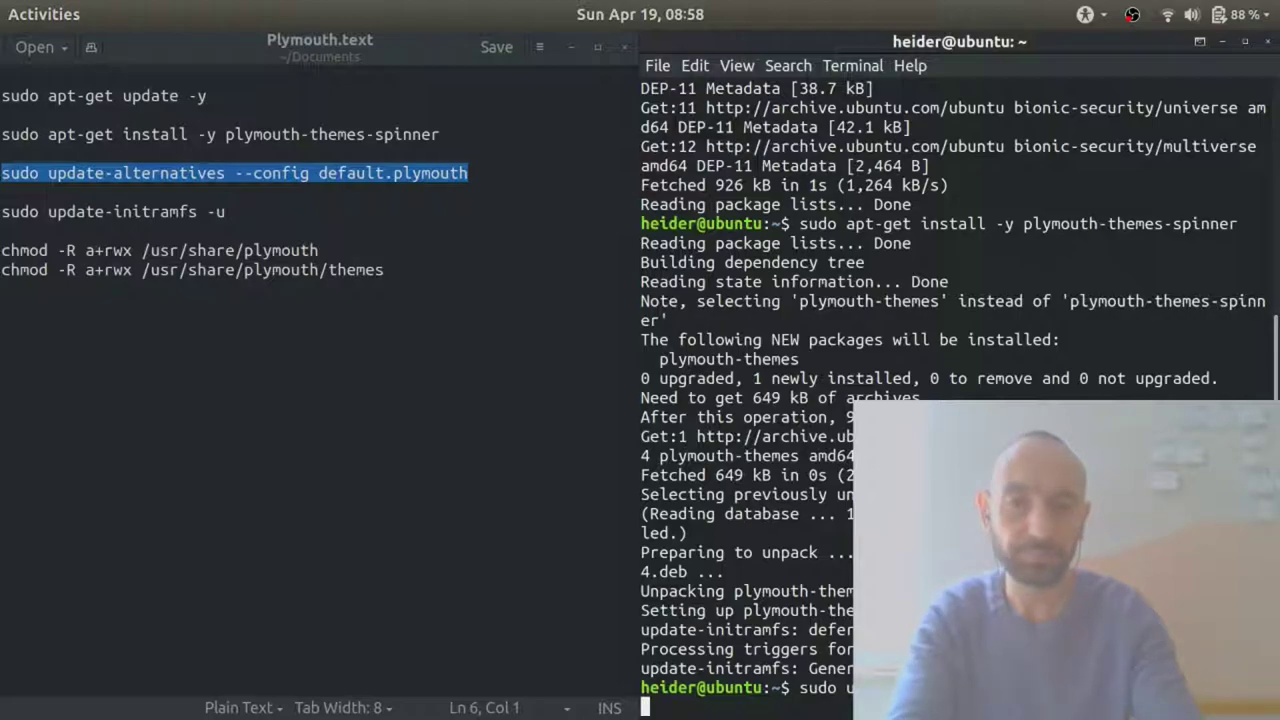
pyautogui.press('Return')
# Enlarge the terminal and choose selection 1, spinner.plymouth, as the default Plymouth theme
pyautogui.press('super+Up')
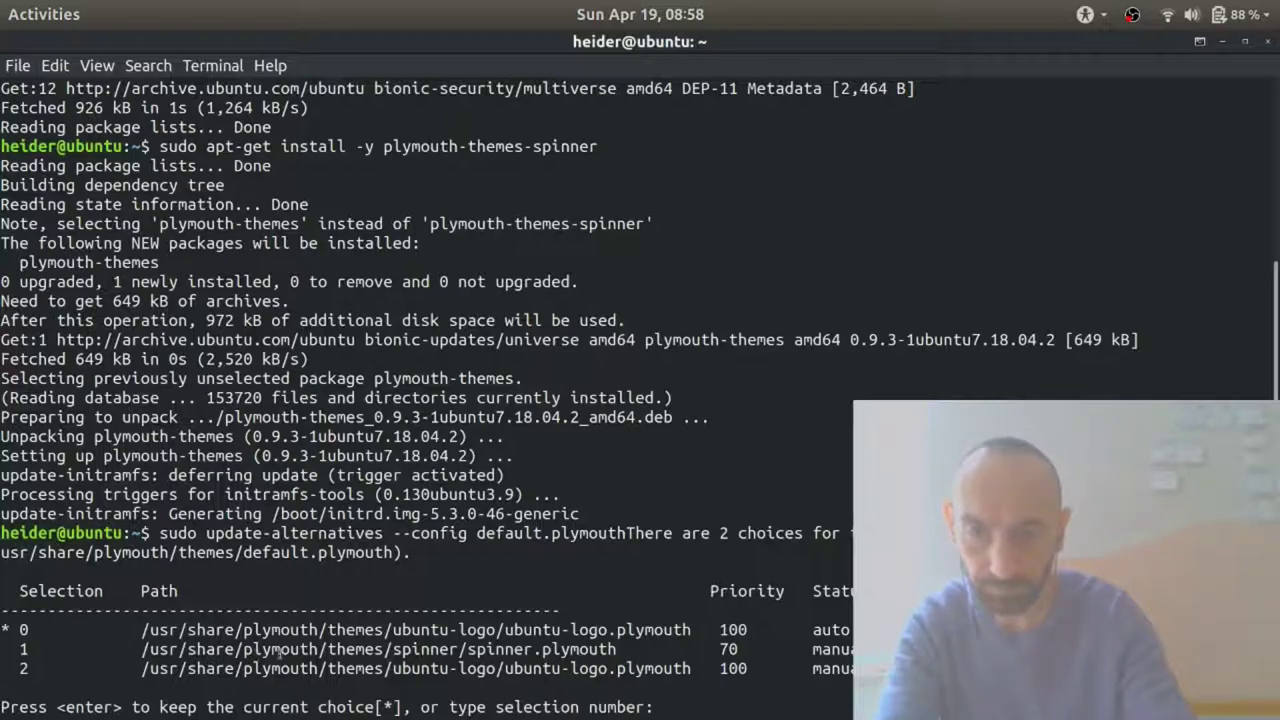
pyautogui.moveTo(376, 668); pyautogui.dragTo(449, 651)
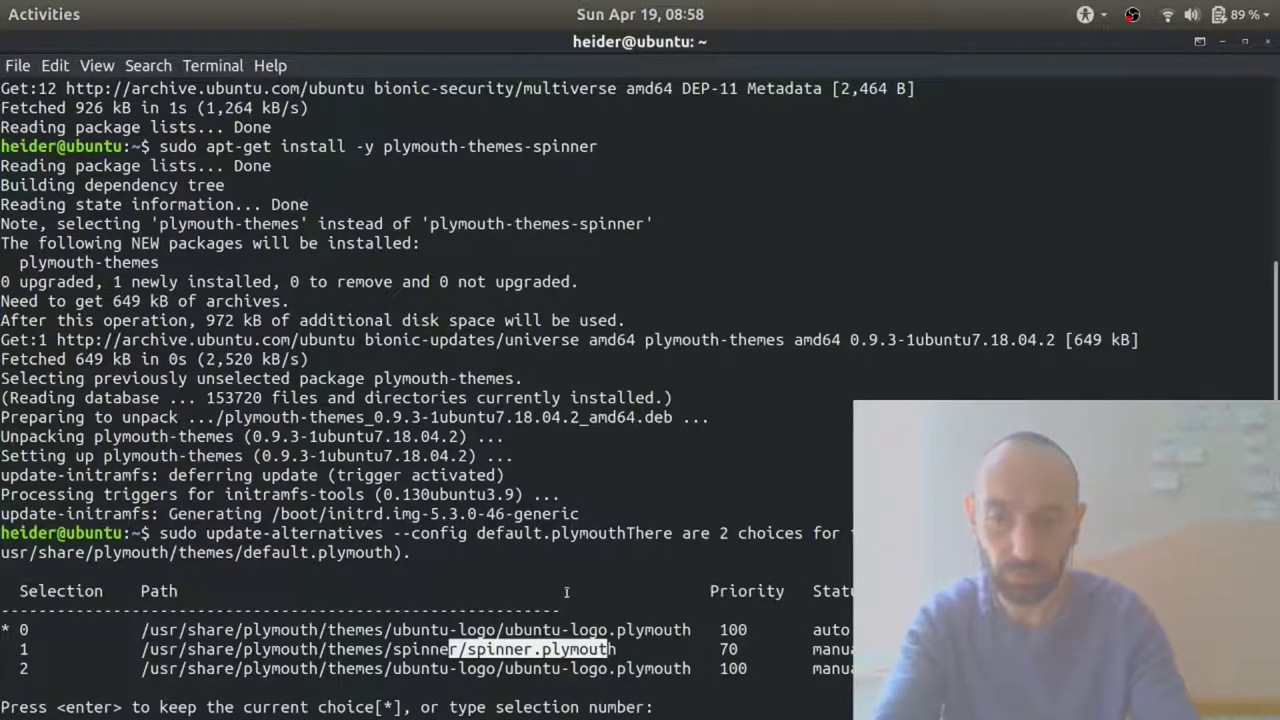
pyautogui.write('1')
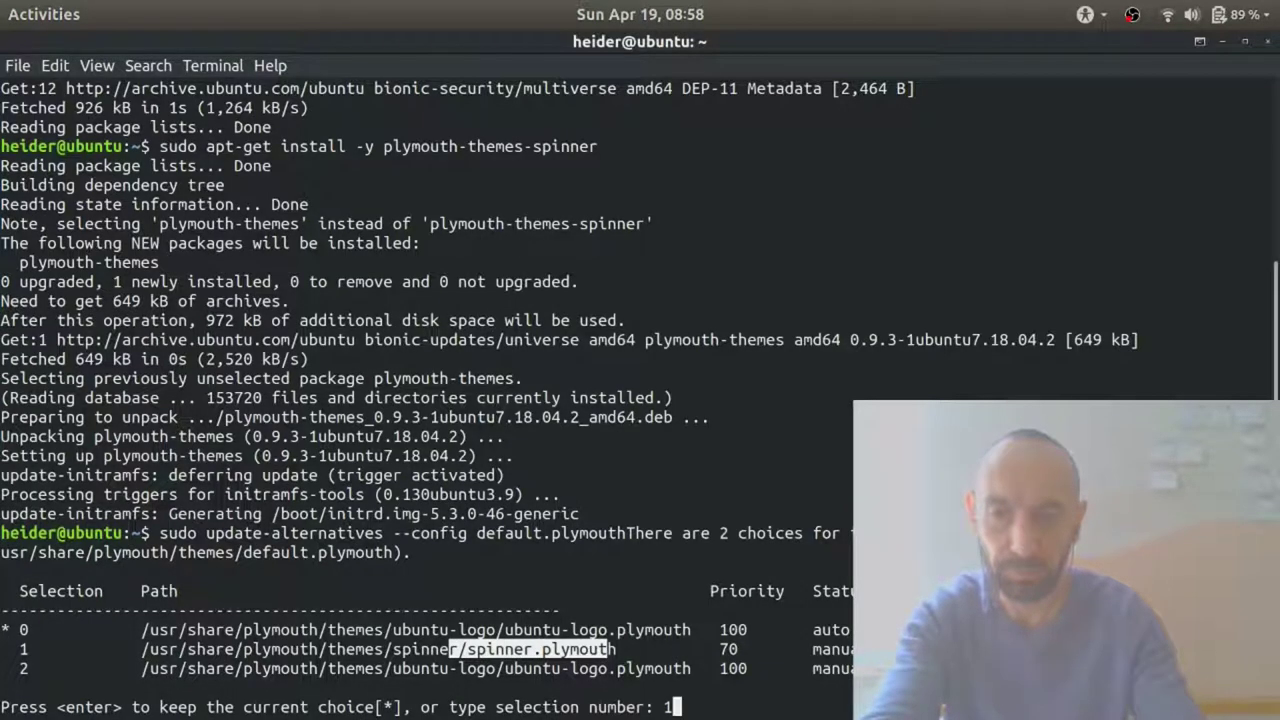
pyautogui.press('Return')
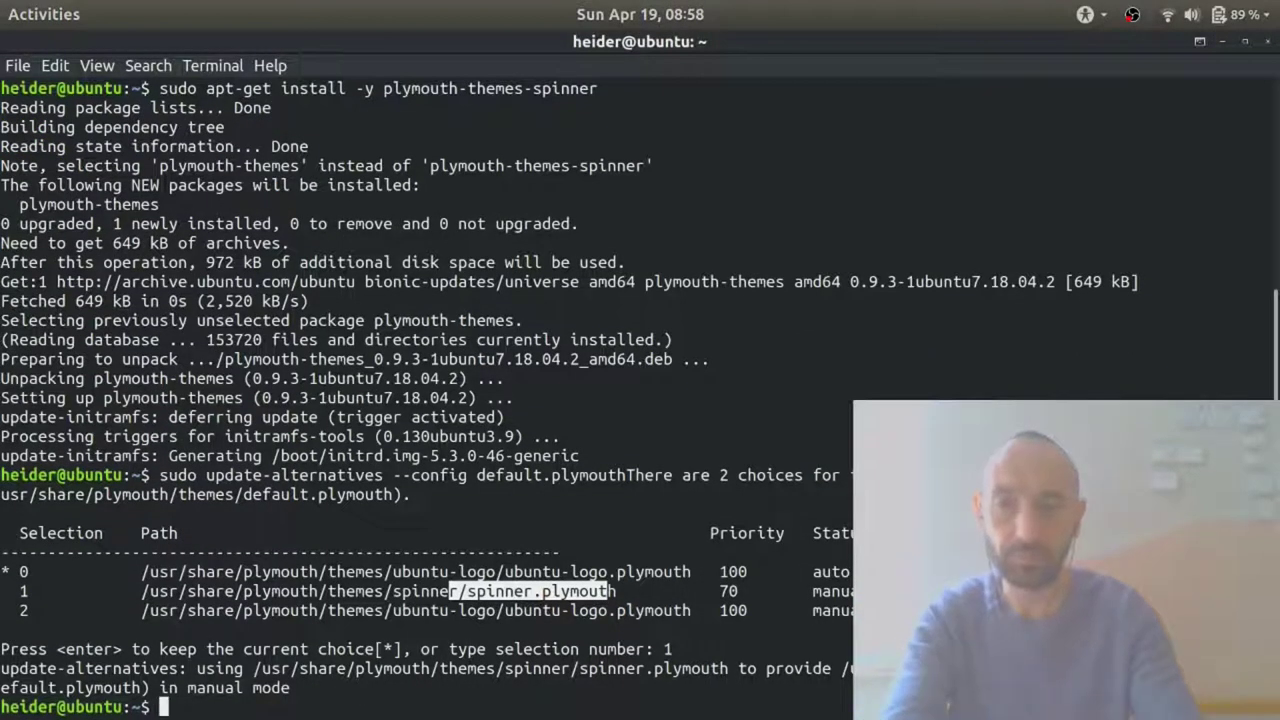
# Copy both chmod -R a+rwx commands for /usr/share/plymouth and its themes folder from Plymouth.text and run them in a root shell
pyautogui.press('super+Right')
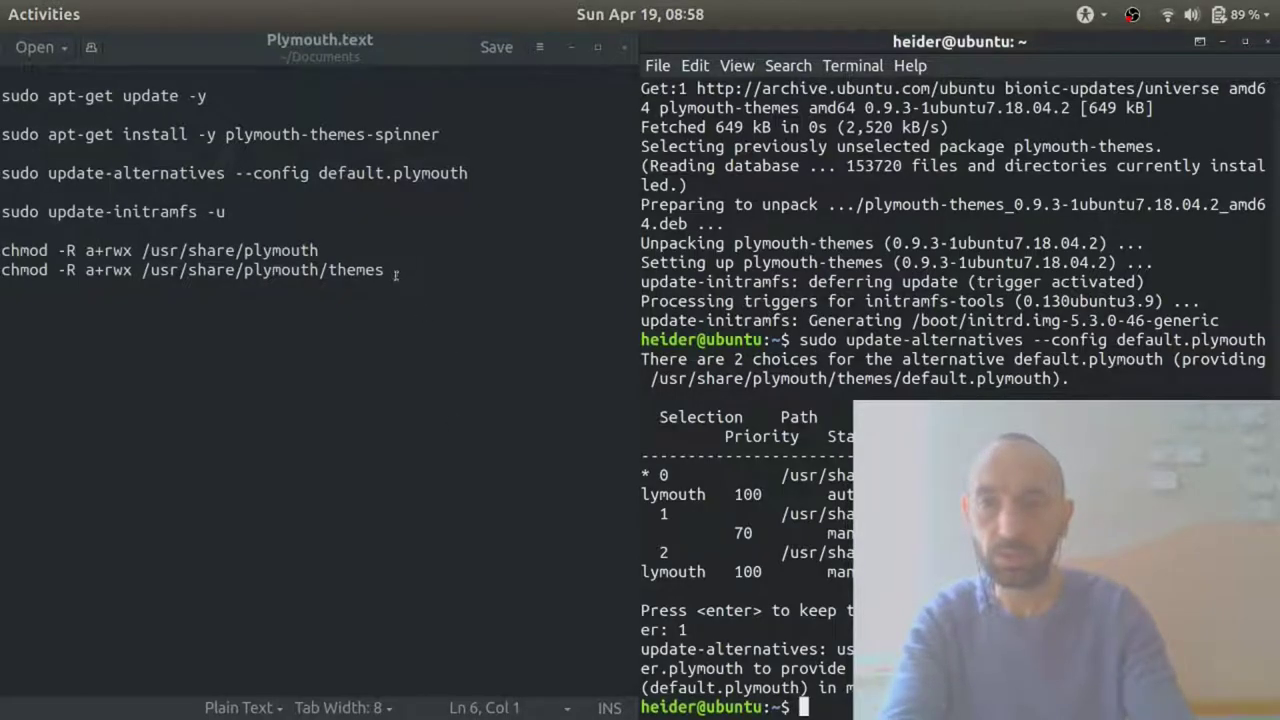
pyautogui.moveTo(393, 270); pyautogui.dragTo(2, 250)
pyautogui.hotkey('ctrl', 'c')
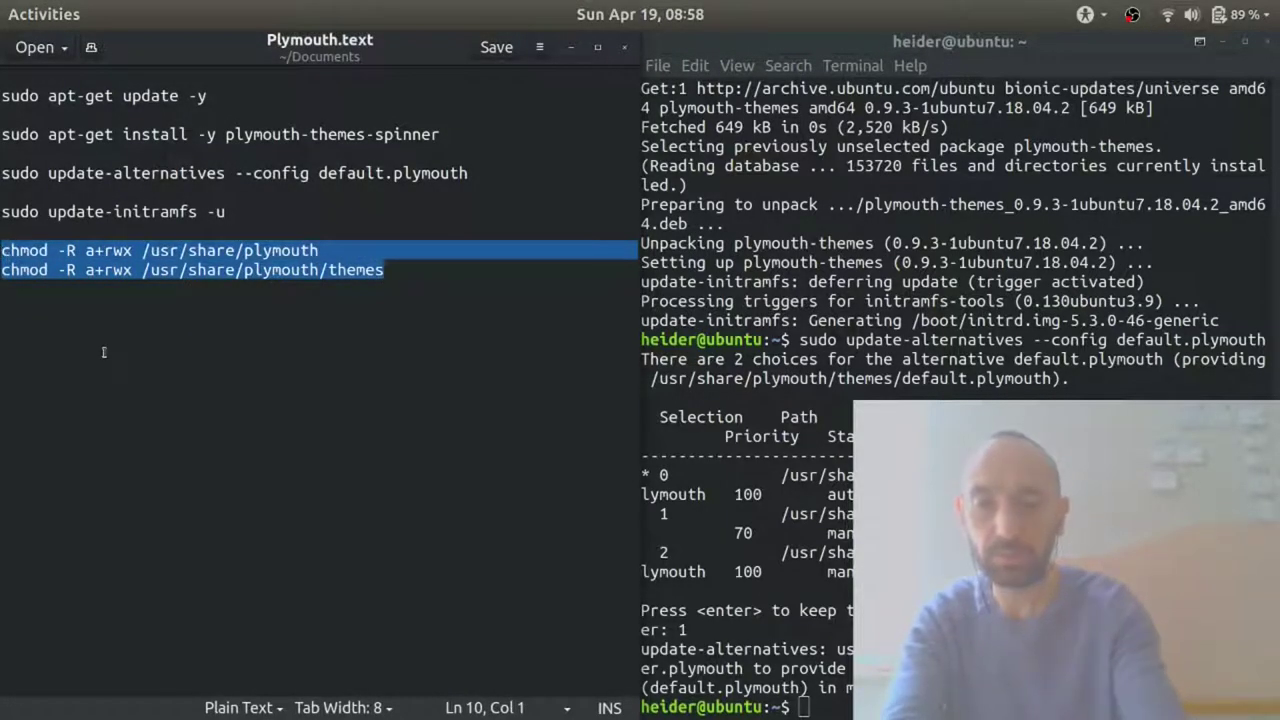
pyautogui.hotkey('alt', 'Tab')
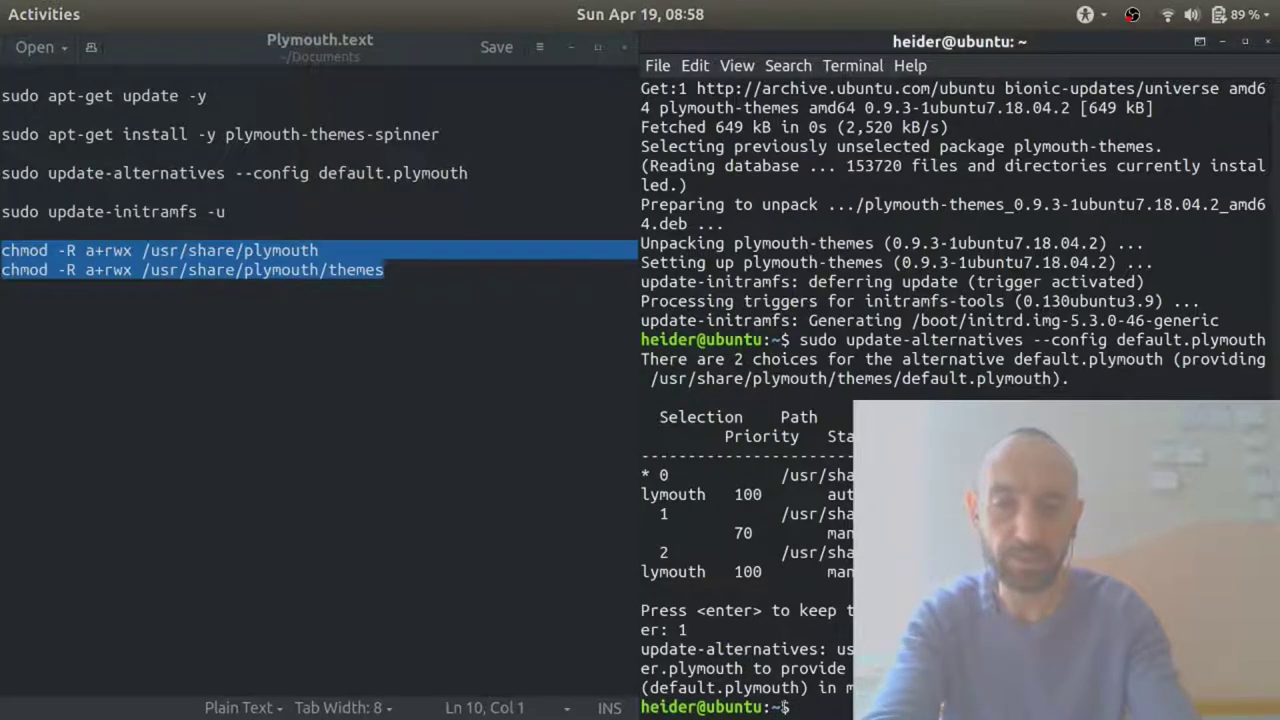
pyautogui.write('sudo')
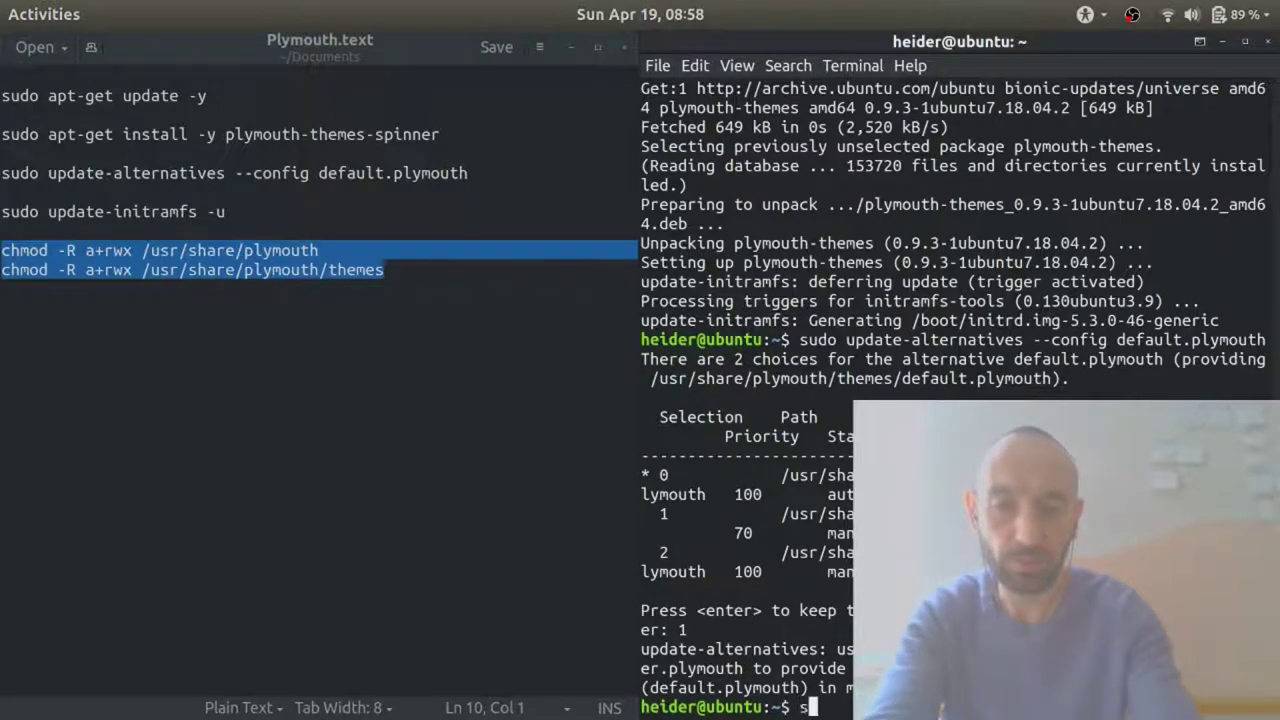
pyautogui.write(' -')
pyautogui.press('Return')
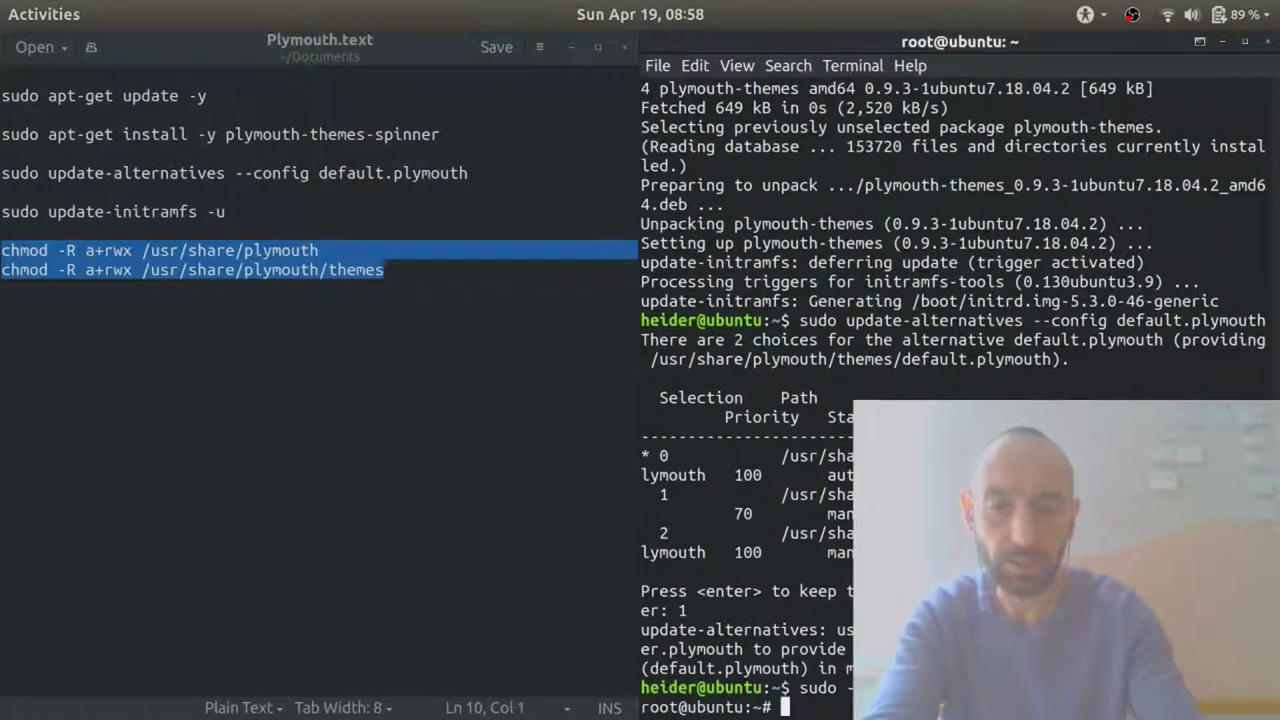
pyautogui.hotkey('ctrl', 'shift', 'v')
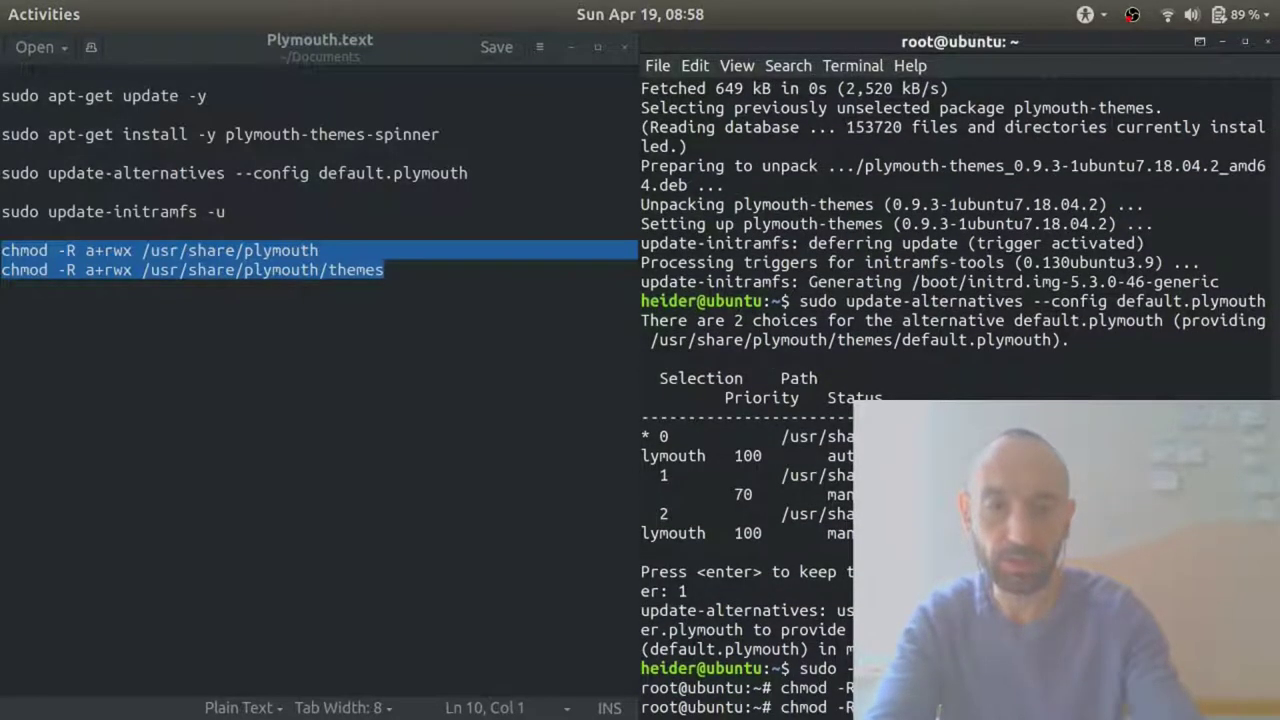
pyautogui.press('Return')
# Switch to the Files app and open the Computer root directory from Other Locations
pyautogui.press('super')
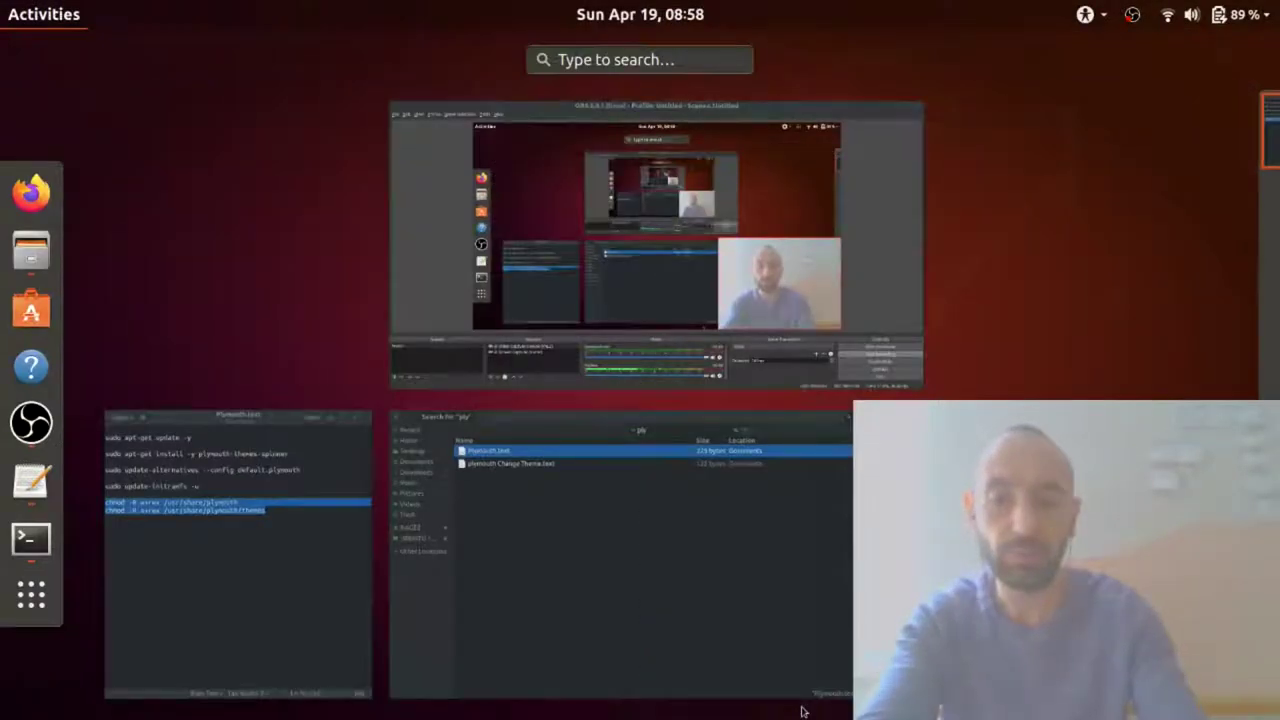
pyautogui.write('fi')
pyautogui.press('Return')
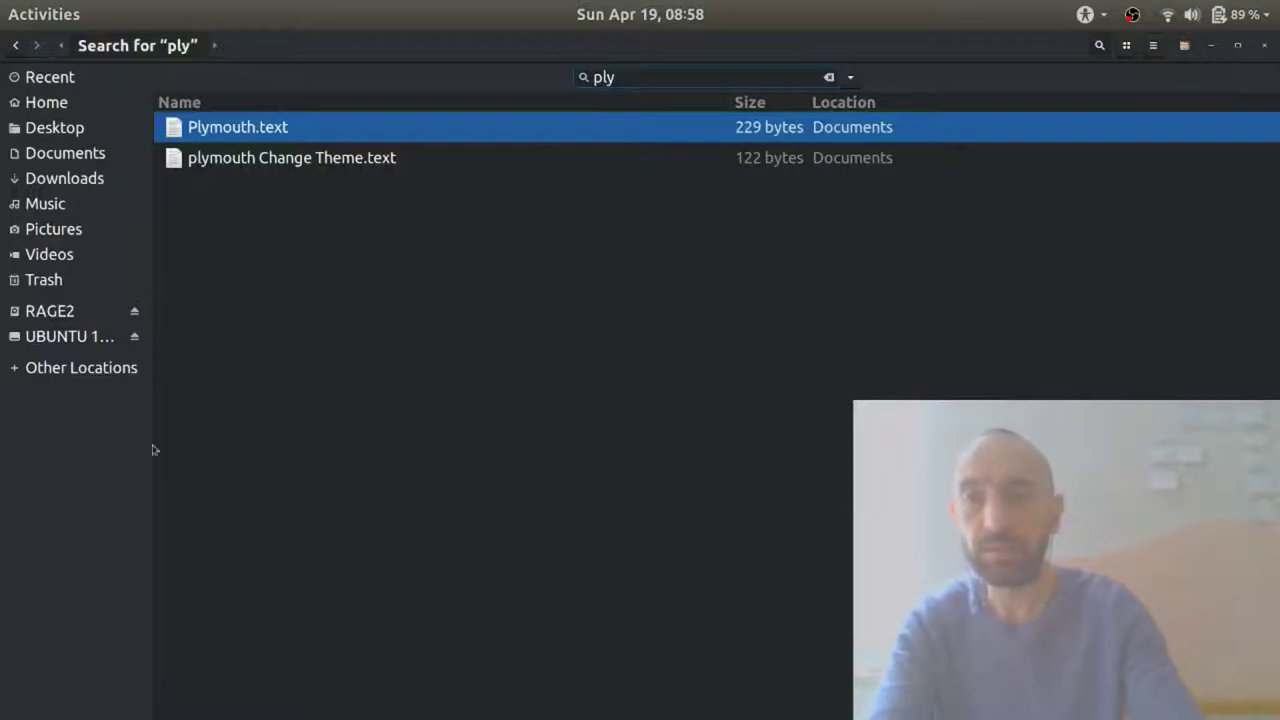
pyautogui.click(88, 369)
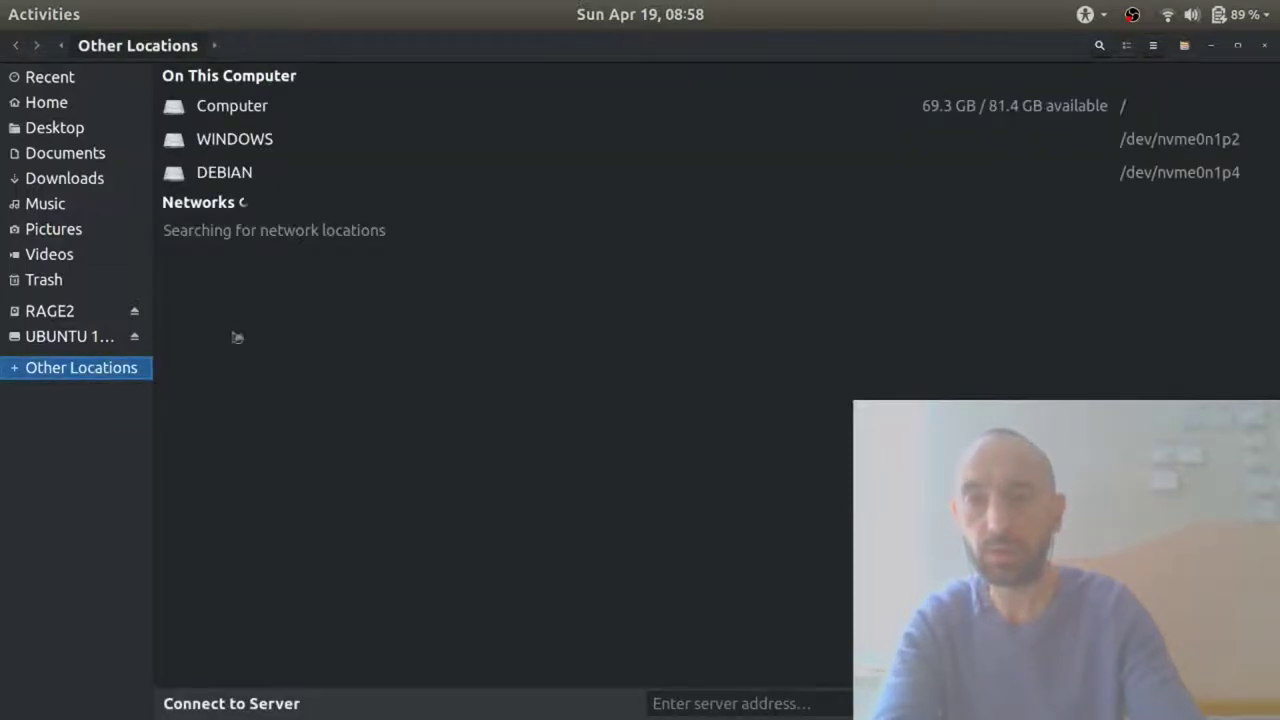
pyautogui.click(237, 116)
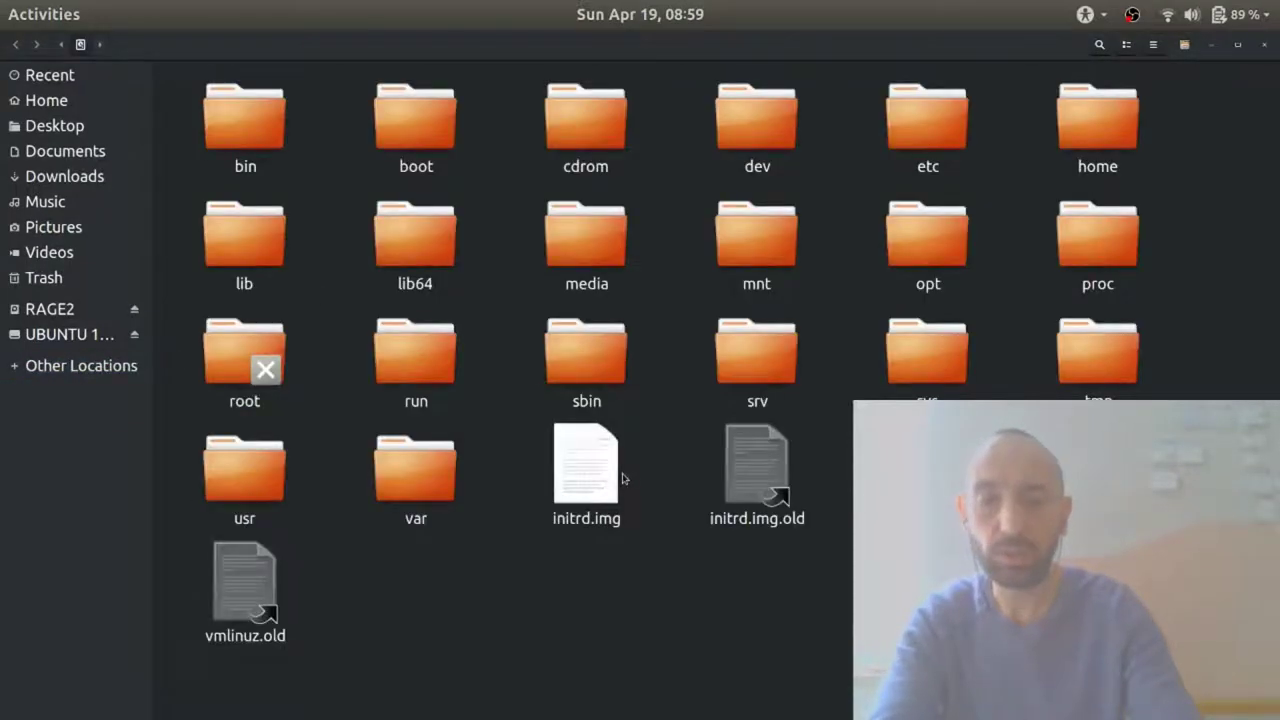
# Search the root directory for plymouth and open the plymouth folder located in usr/share
pyautogui.write('plymouth')
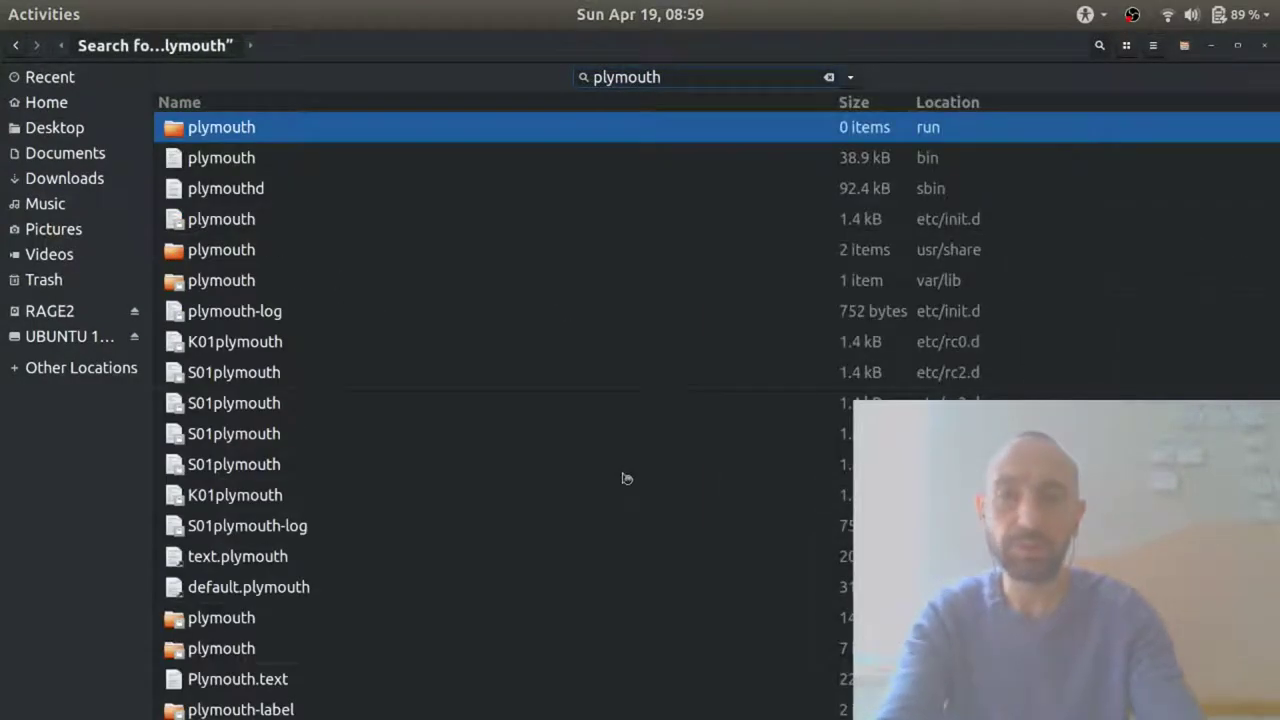
pyautogui.press('Down')
pyautogui.press('Down')
pyautogui.press('Down')
pyautogui.press('Down')
pyautogui.press('Down')
pyautogui.press('Up')
pyautogui.press('Return')
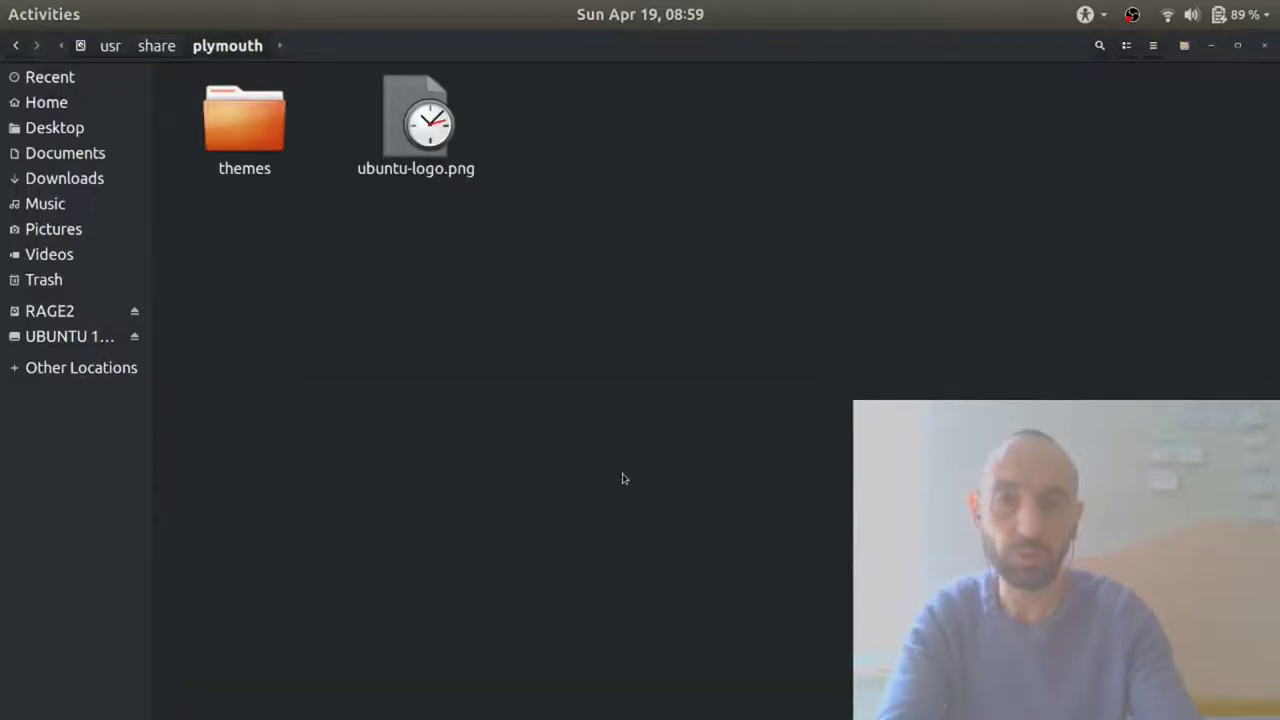
# Permanently delete ubuntu-logo.png from the /usr/share/plymouth folder
pyautogui.press('Down')
pyautogui.press('Right')
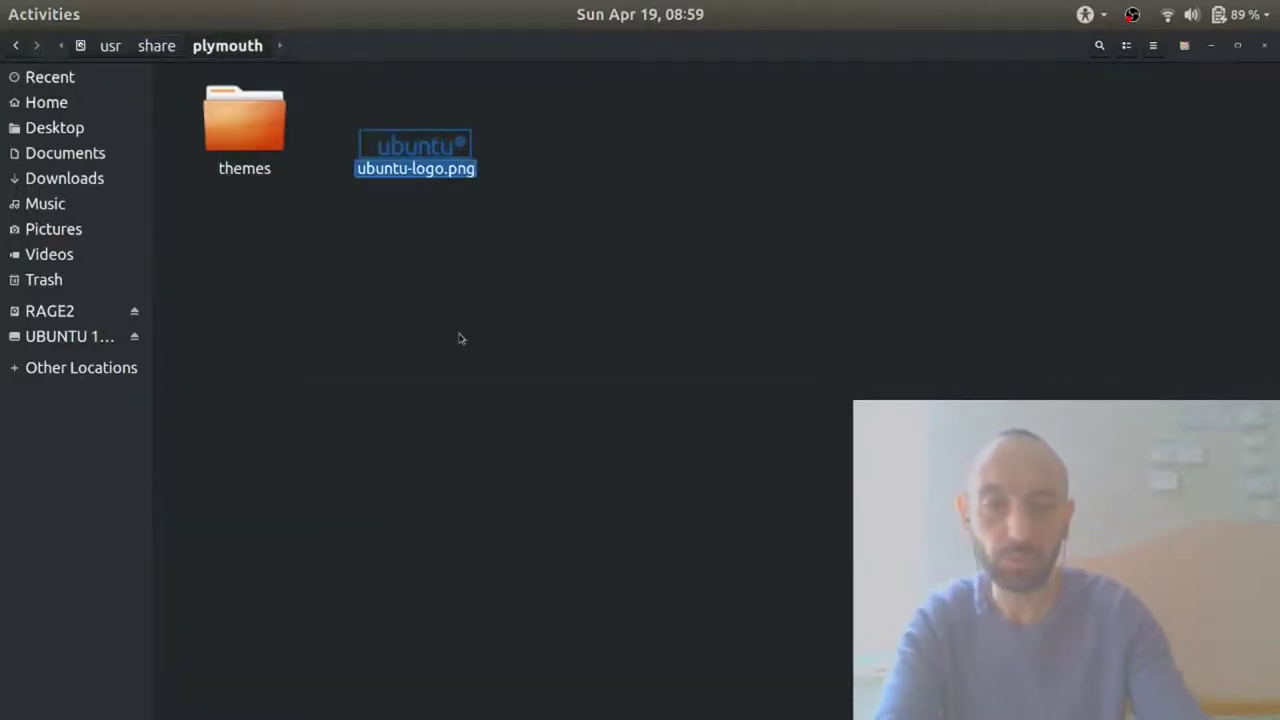
pyautogui.hotkey('shift', 'Delete')
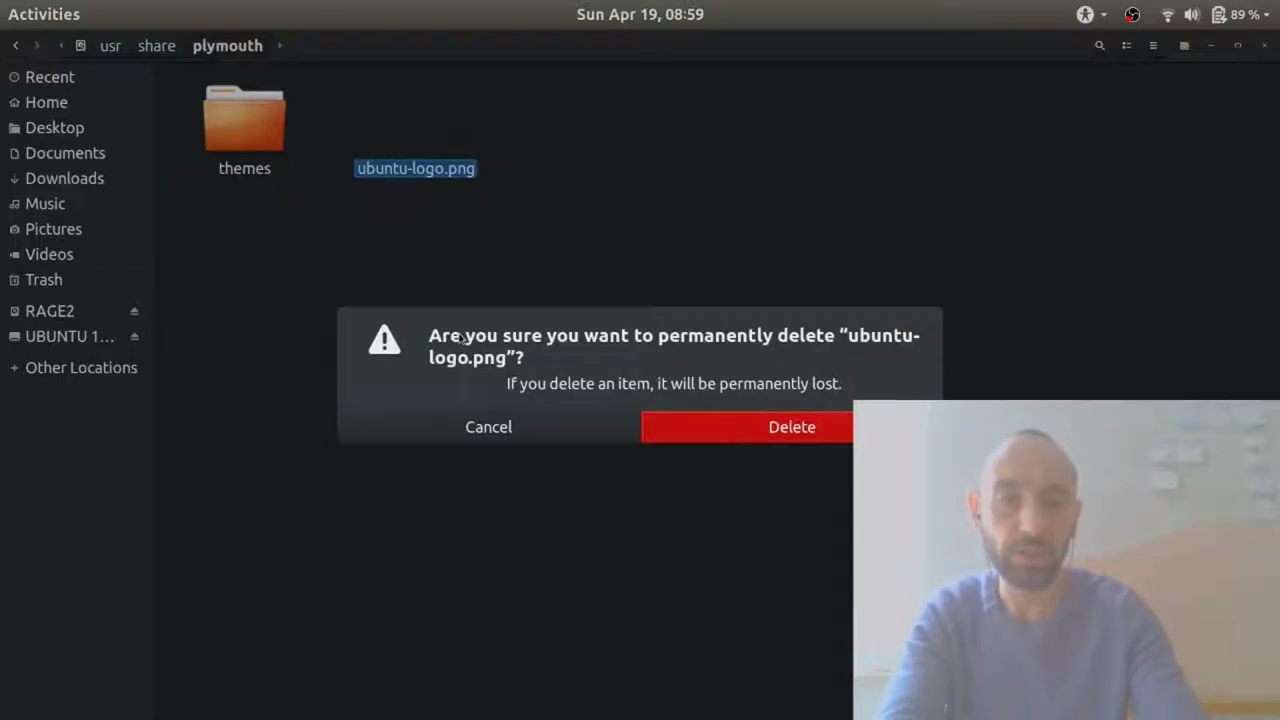
pyautogui.press('Return')
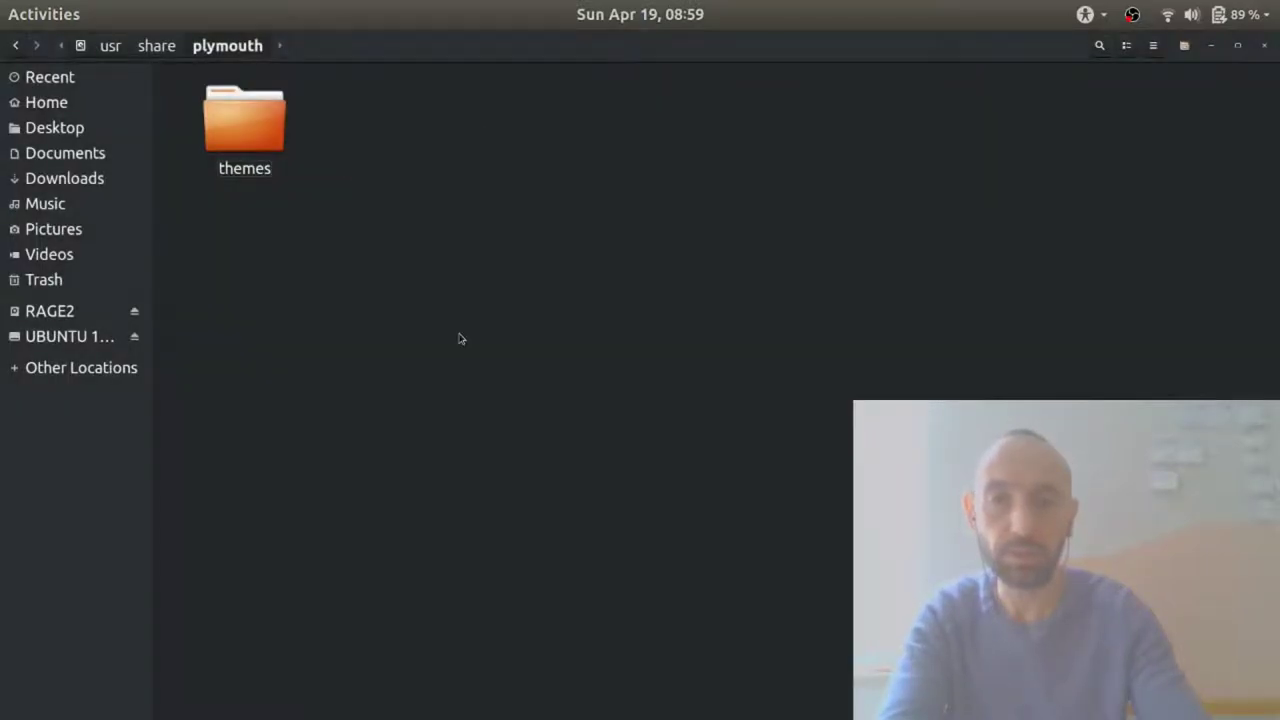
# Open the spinner.plymouth file in the themes/spinner folder for editing
pyautogui.doubleClick(248, 146)
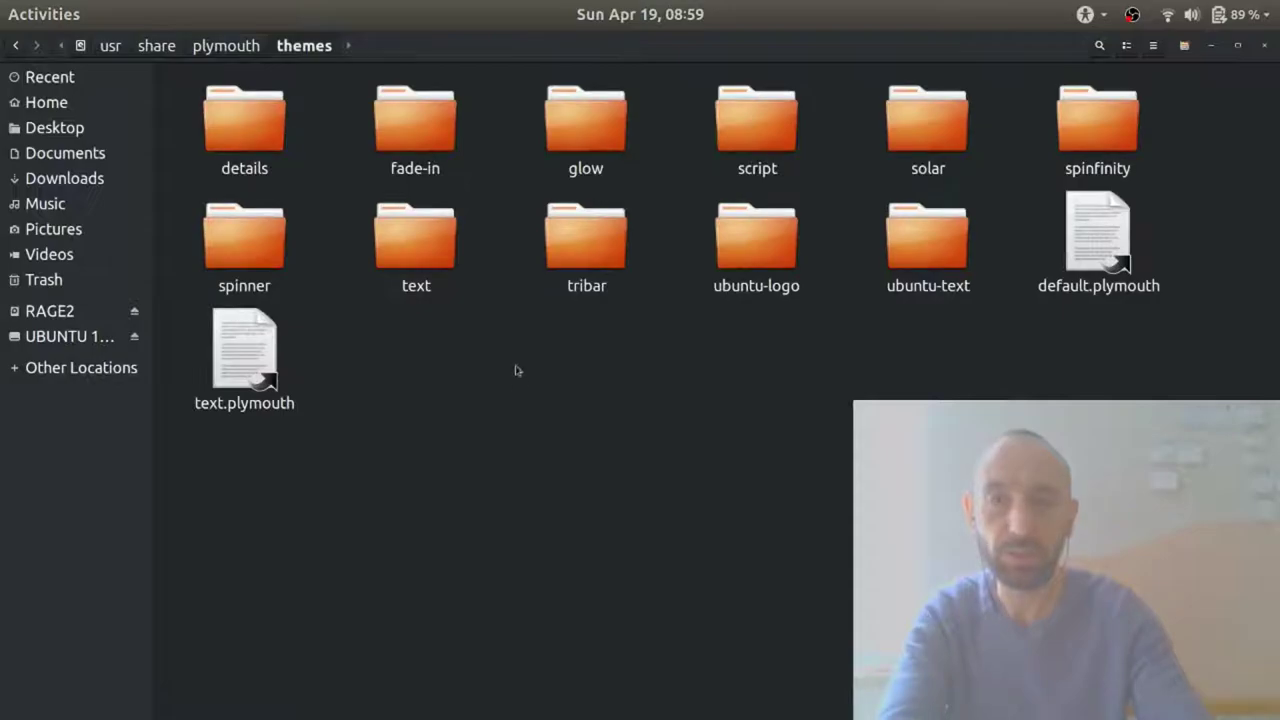
pyautogui.doubleClick(248, 254)
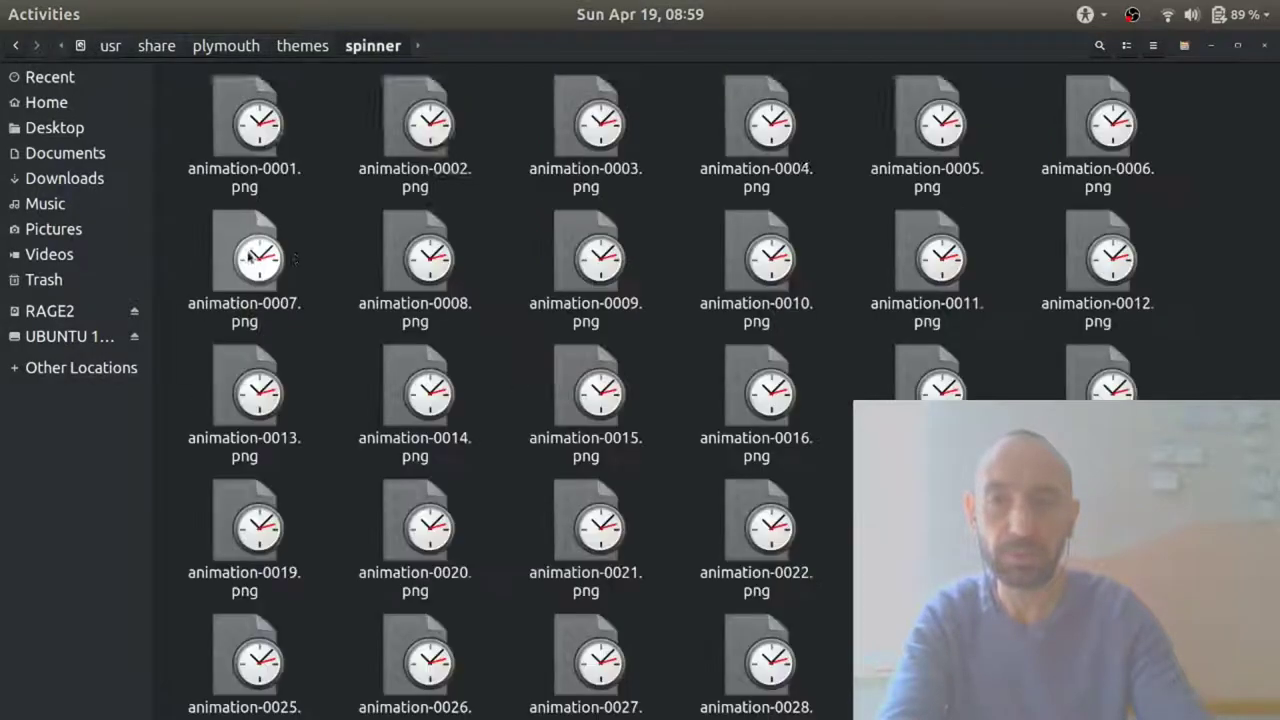
pyautogui.scroll(-5, 688, 452)
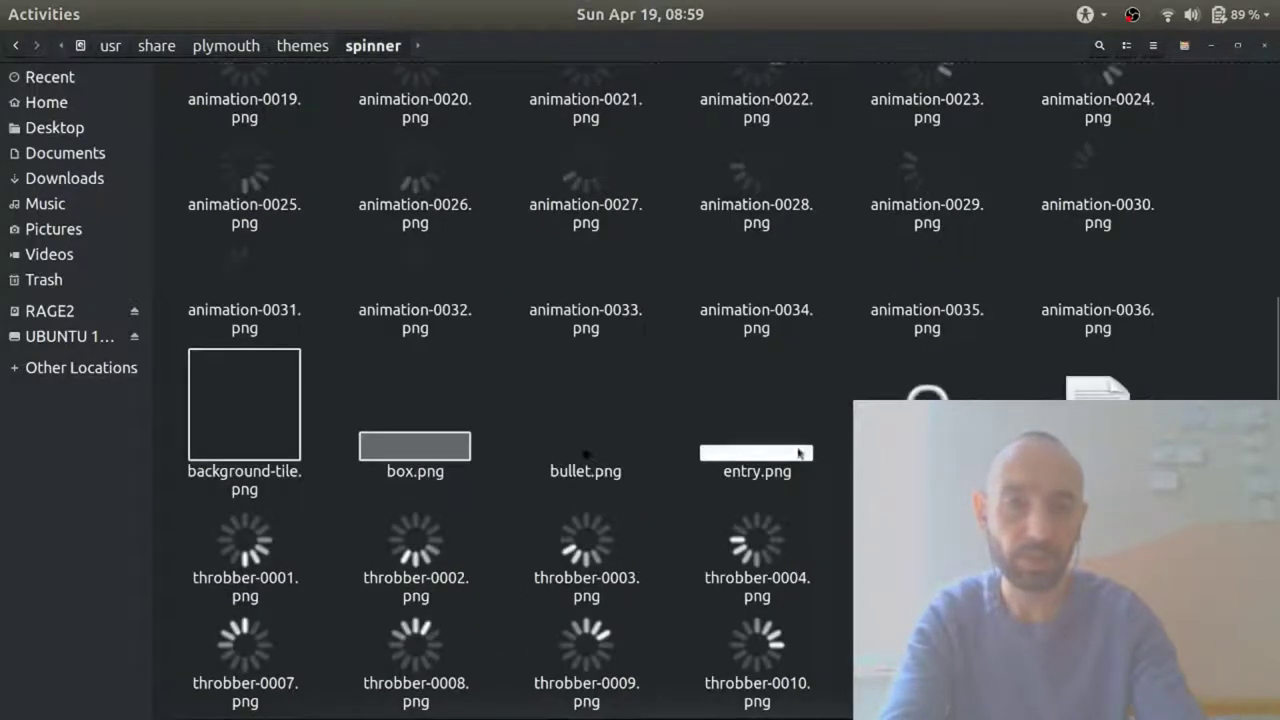
pyautogui.doubleClick(1097, 395)
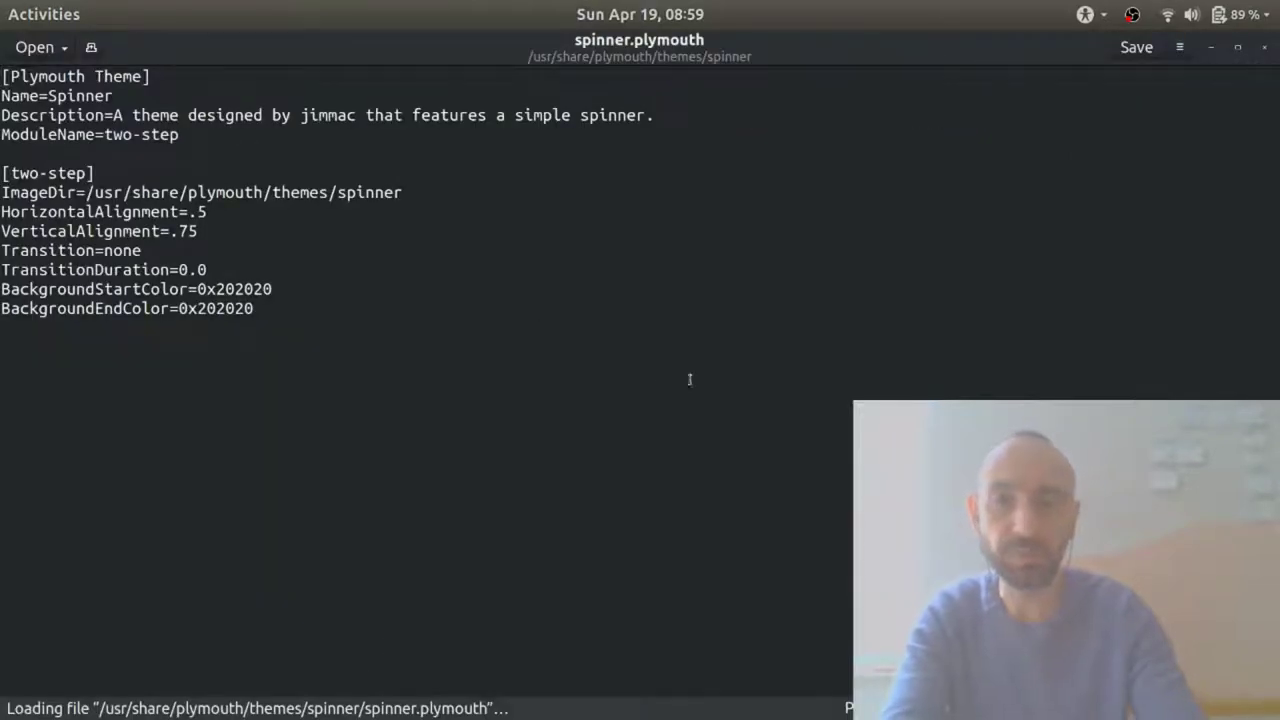
# Set BackgroundStartColor in spinner.plymouth to 0x000000
pyautogui.click(299, 290)
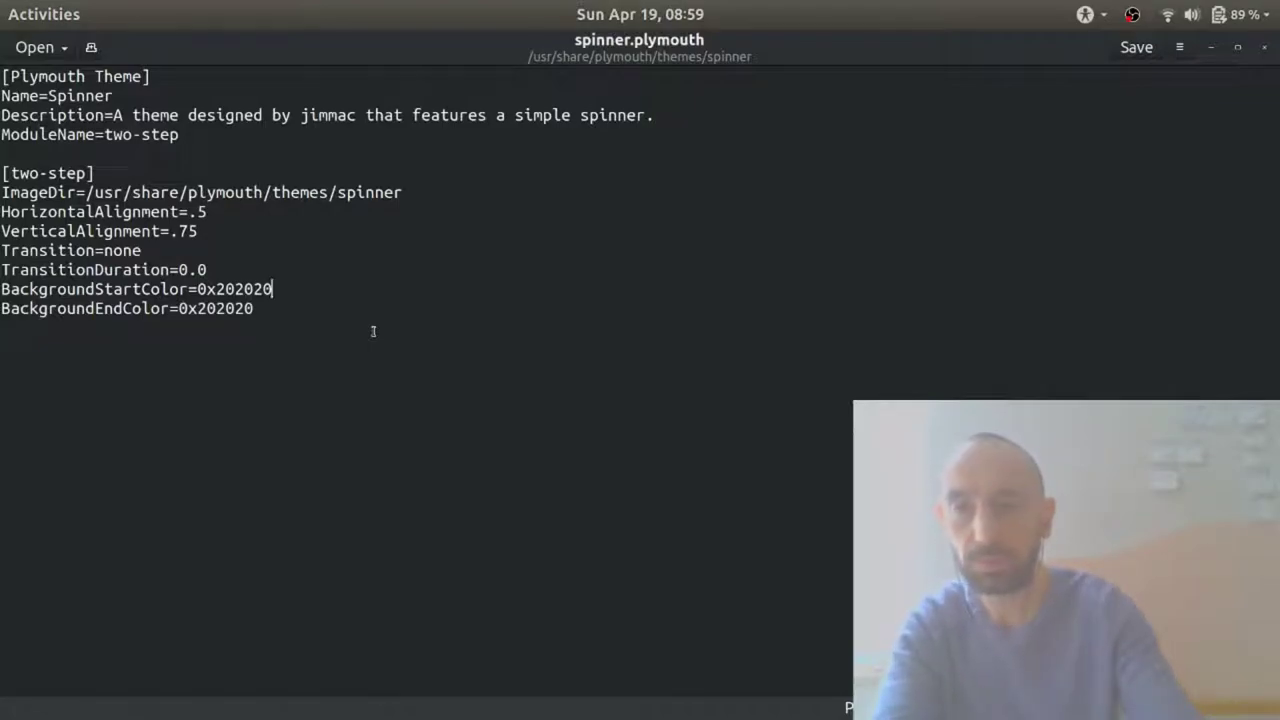
pyautogui.press('BackSpace')
pyautogui.press('BackSpace')
pyautogui.press('BackSpace')
pyautogui.press('BackSpace')
pyautogui.press('BackSpace')
pyautogui.press('BackSpace')
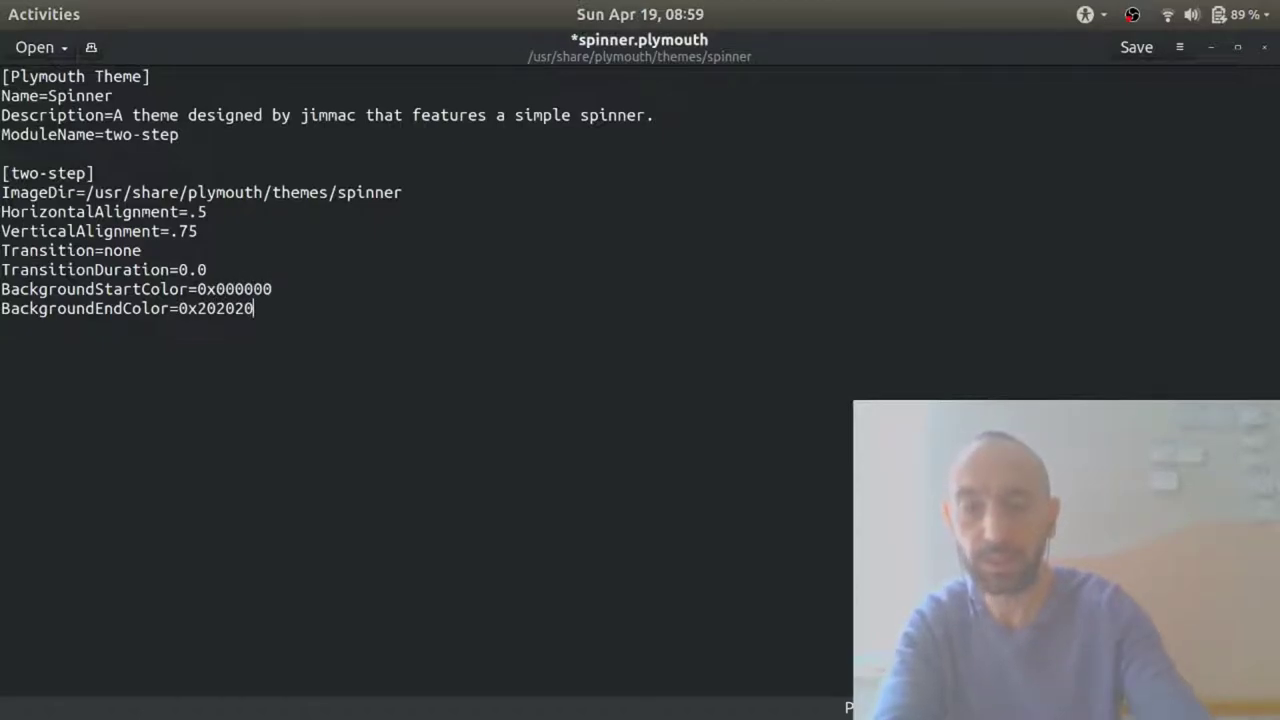
# Set BackgroundEndColor in spinner.plymouth to 0x000000 and save the file
pyautogui.press('BackSpace')
pyautogui.press('BackSpace')
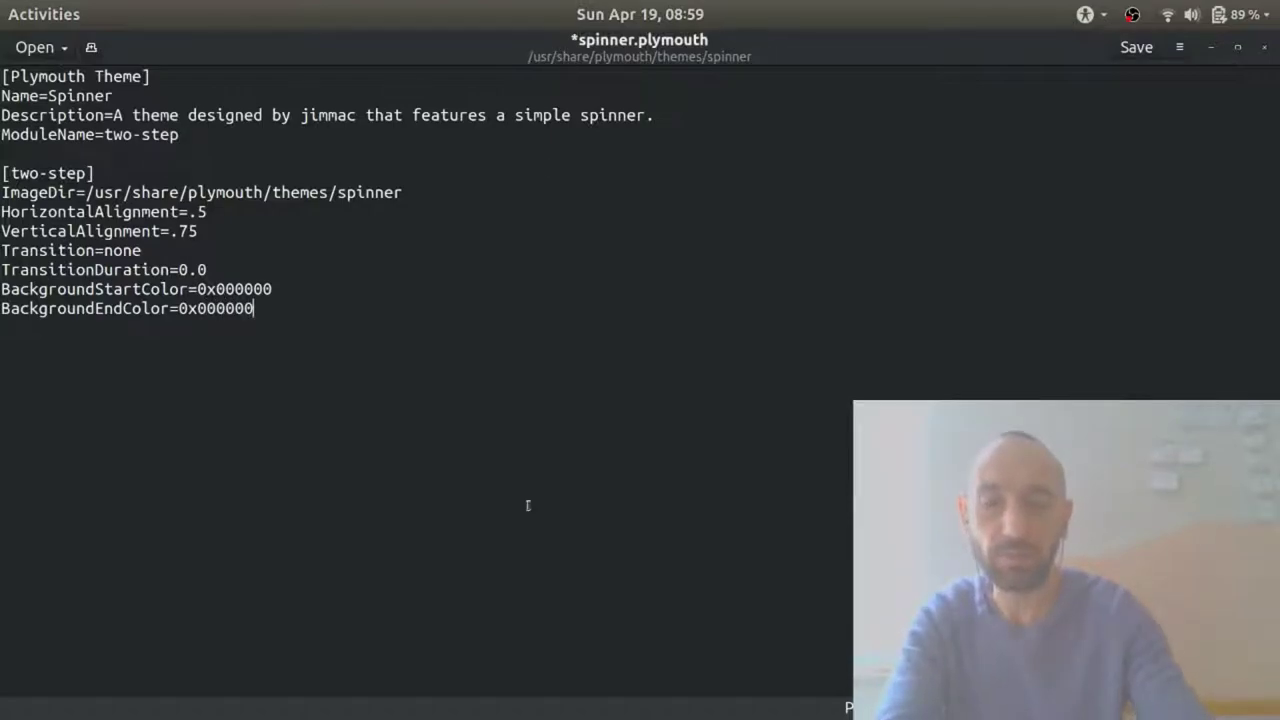
pyautogui.hotkey('ctrl', 's')
# Switch to the file manager and open the Home folder
pyautogui.hotkey('alt', 'Tab')
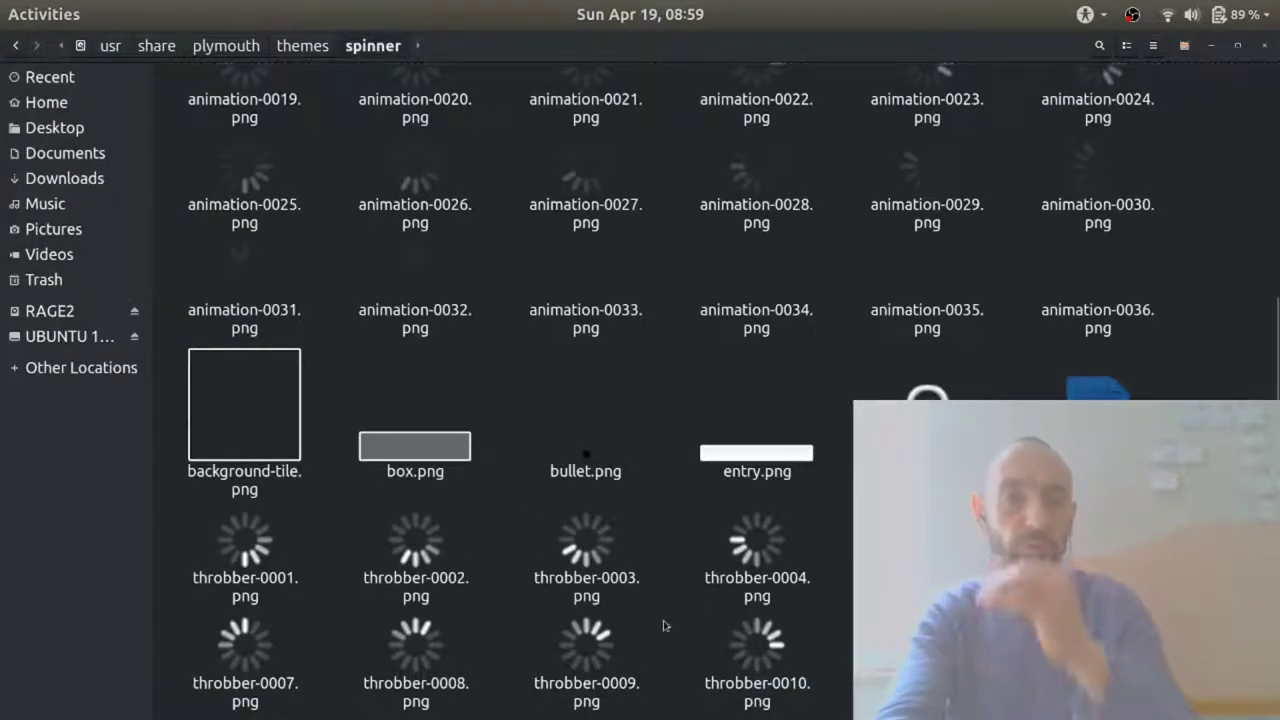
pyautogui.press('super')
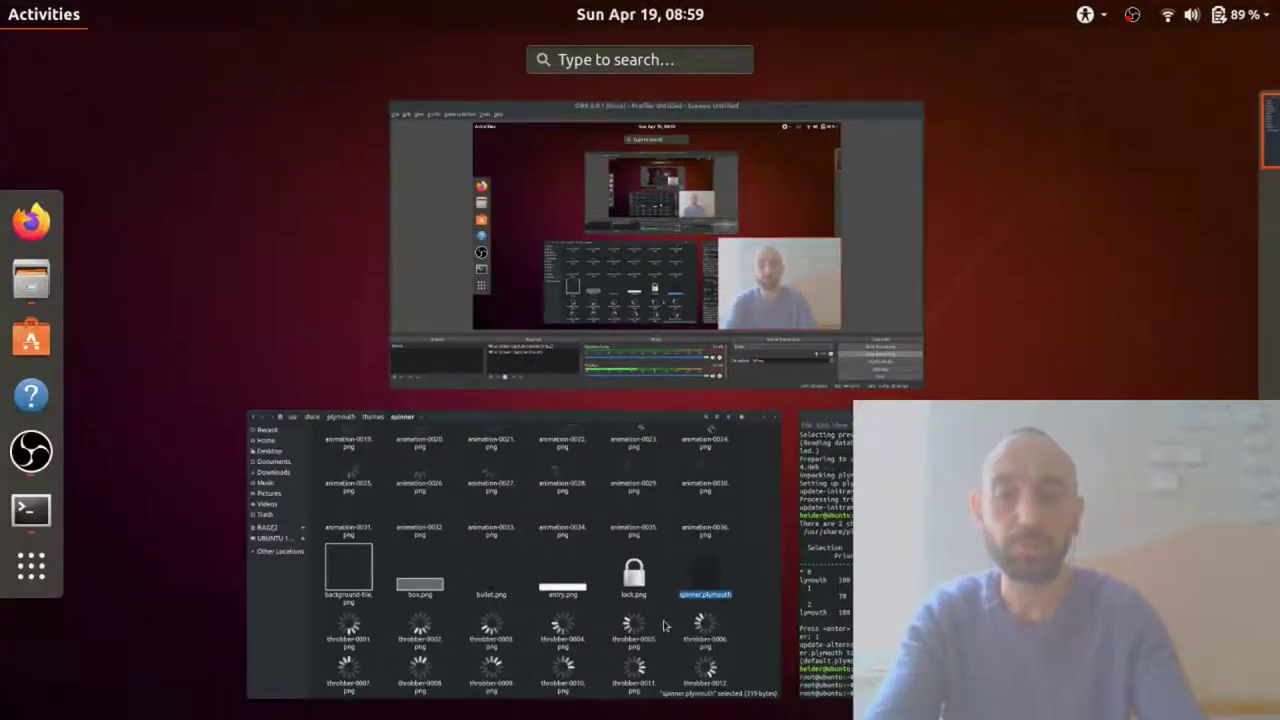
pyautogui.write('file')
pyautogui.press('Return')
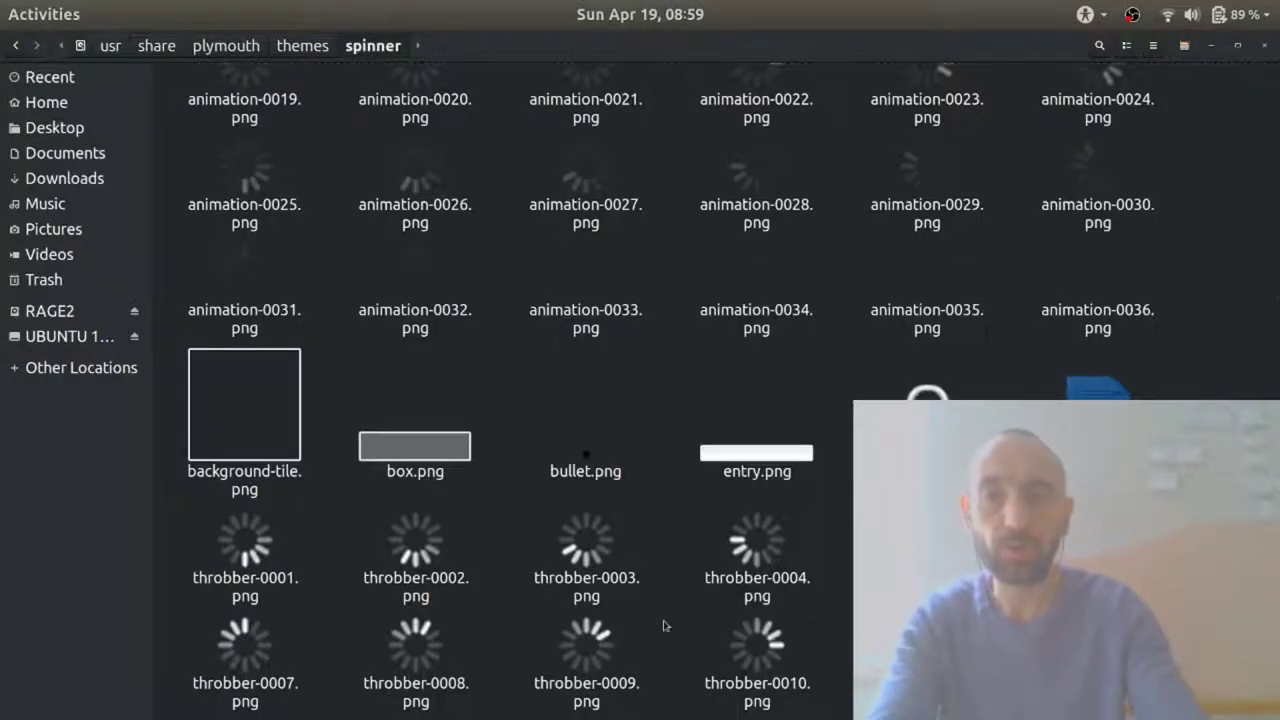
pyautogui.click(88, 106)
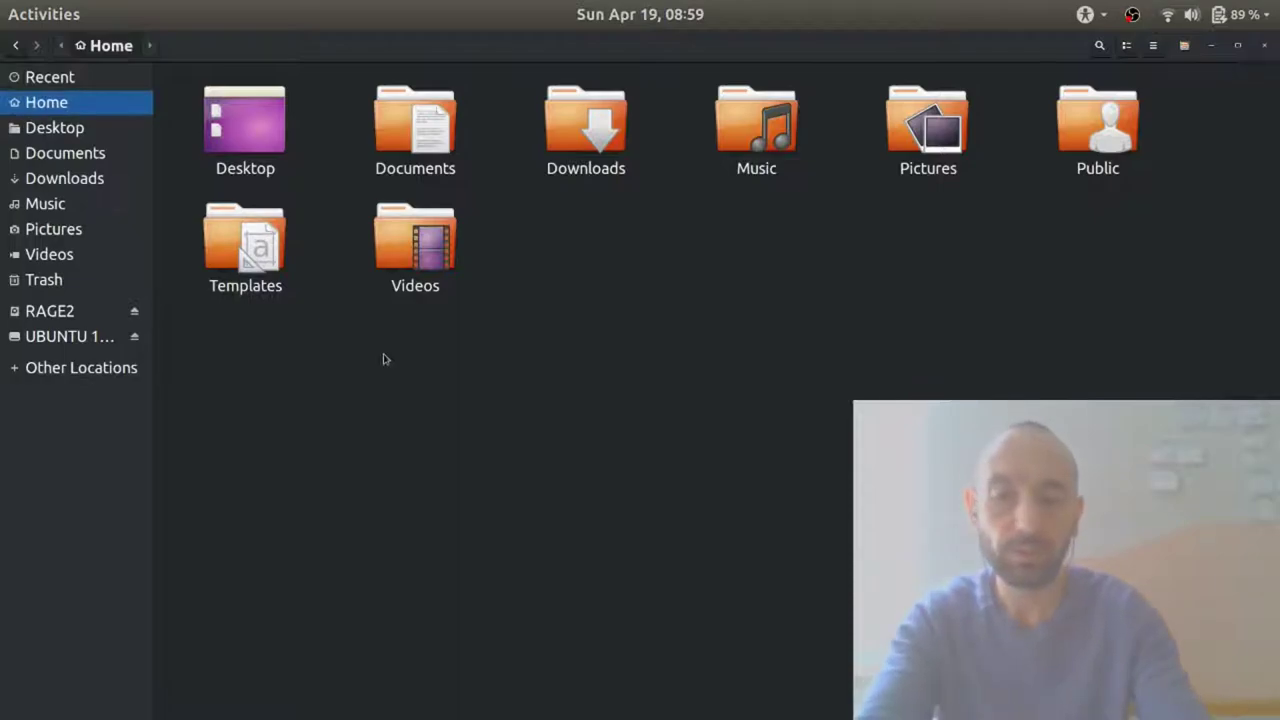
# Search the Home folder for grub and open Grub.text from Documents/A Solution Heider Linux
pyautogui.write('grunb')
pyautogui.press('BackSpace')
pyautogui.press('BackSpace')
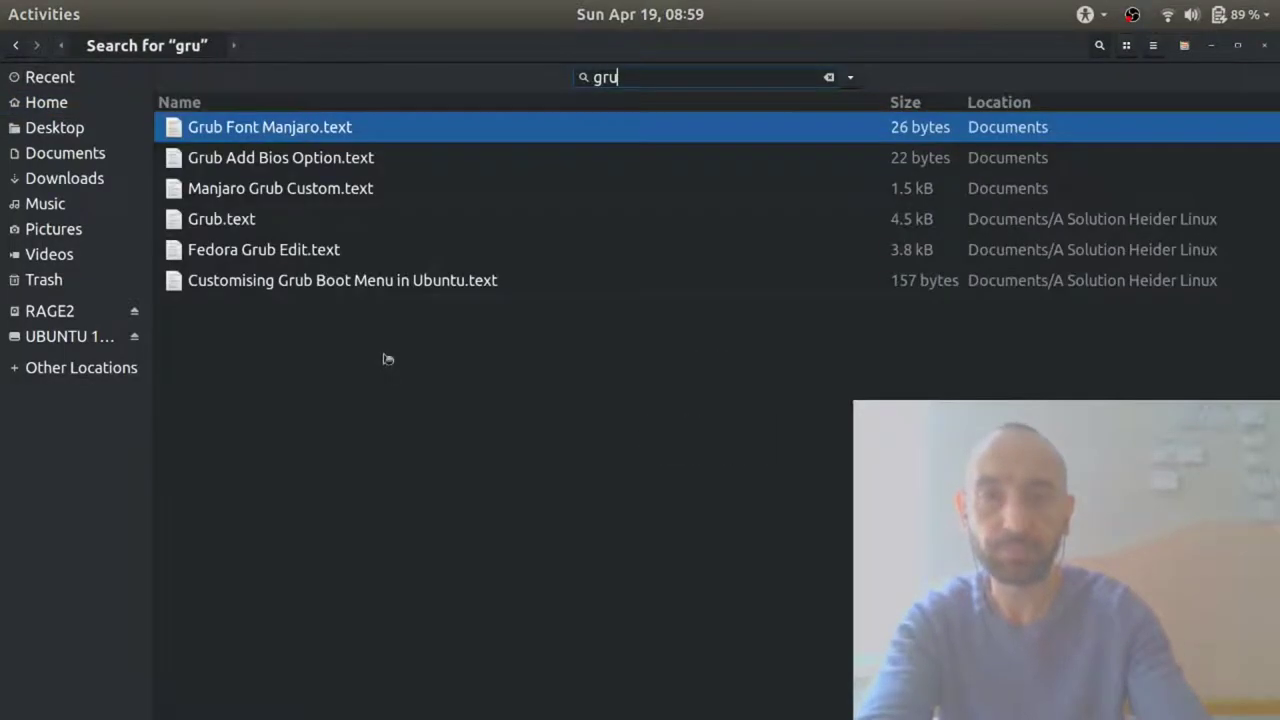
pyautogui.write('b')
pyautogui.press('Down')
pyautogui.press('Down')
pyautogui.press('Down')
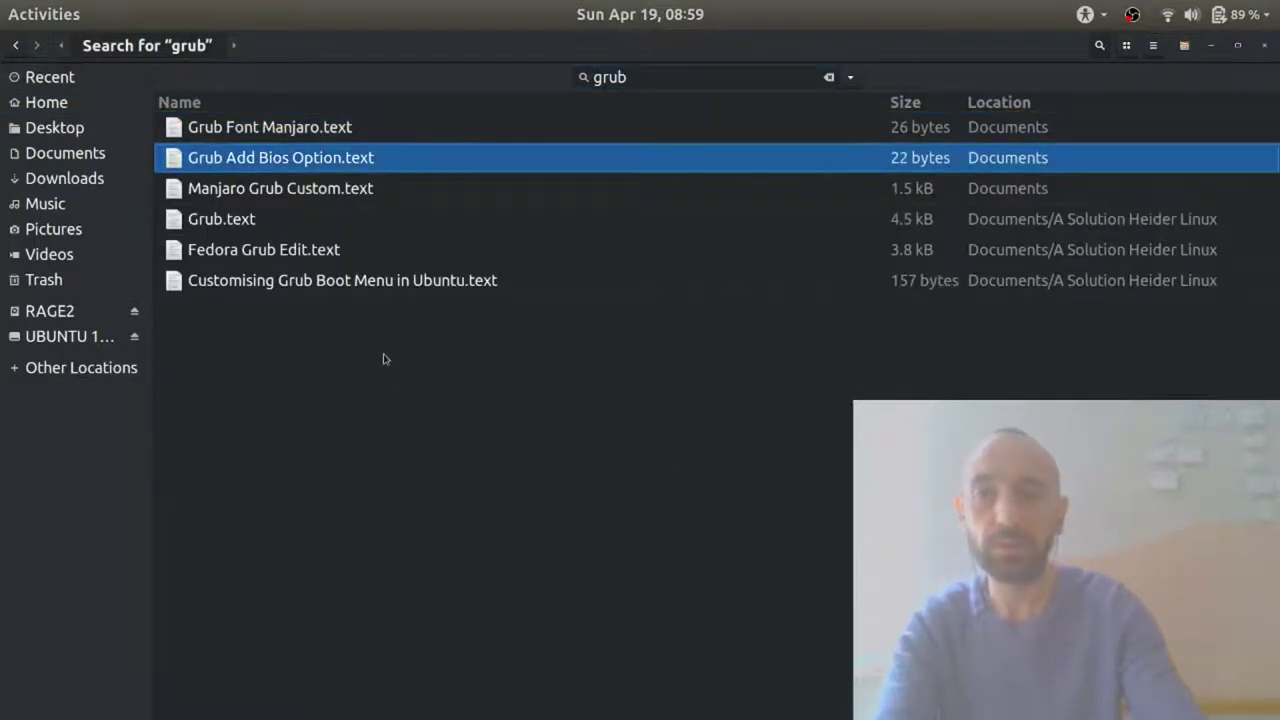
pyautogui.press('Return')
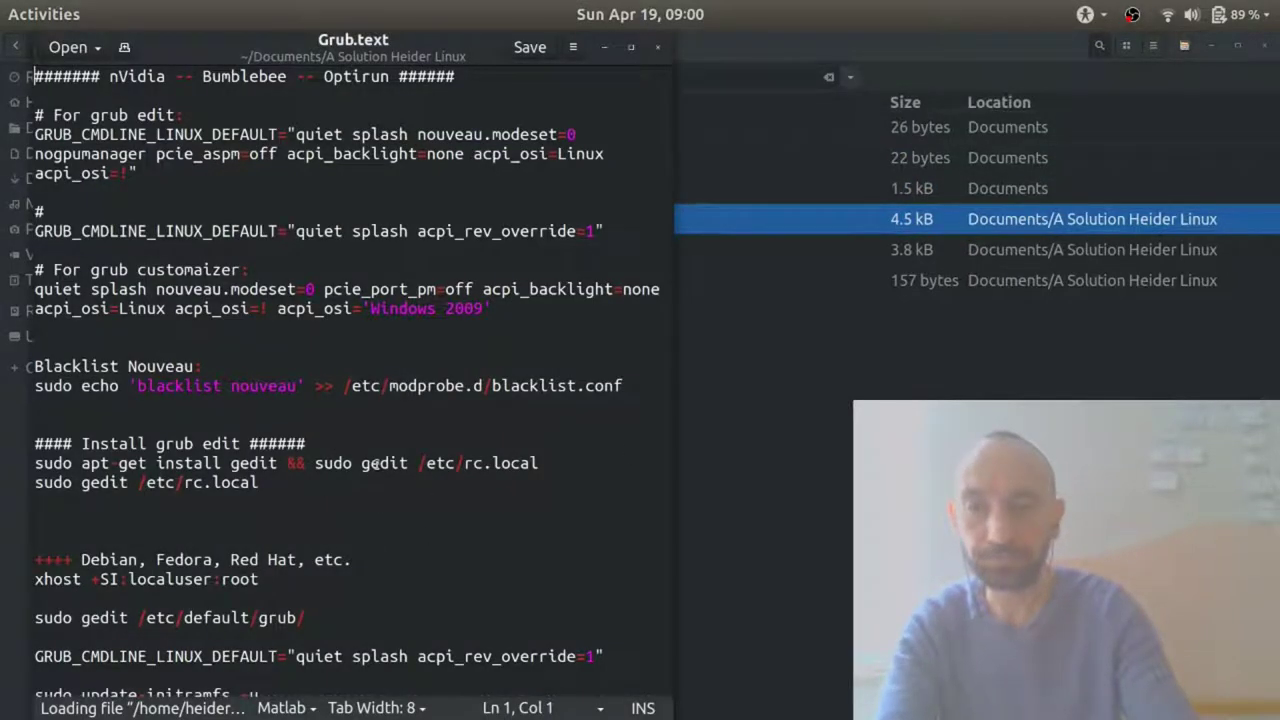
# Copy the command sudo gedit /etc/default/grub/ from Grub.text, run it in a new terminal and enter the account password
pyautogui.scroll(-3, 378, 469)
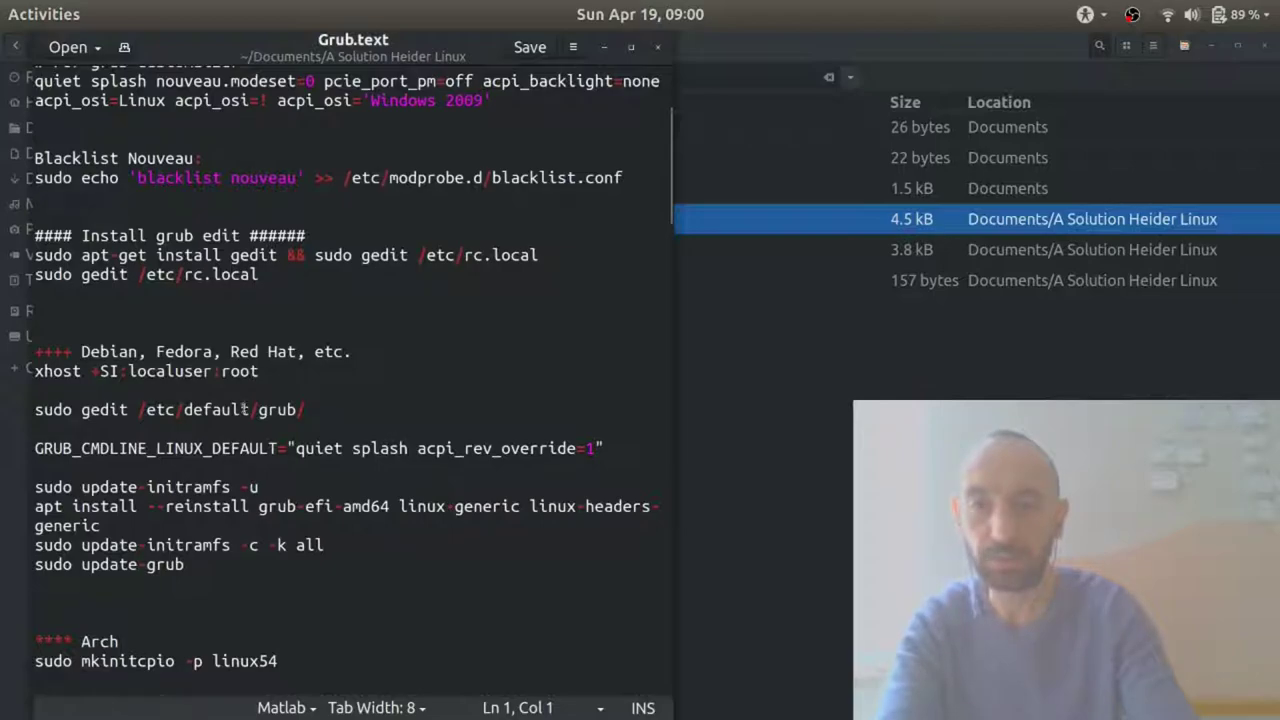
pyautogui.click(243, 410)
pyautogui.tripleClick(187, 413)
pyautogui.hotkey('ctrl', 'c')
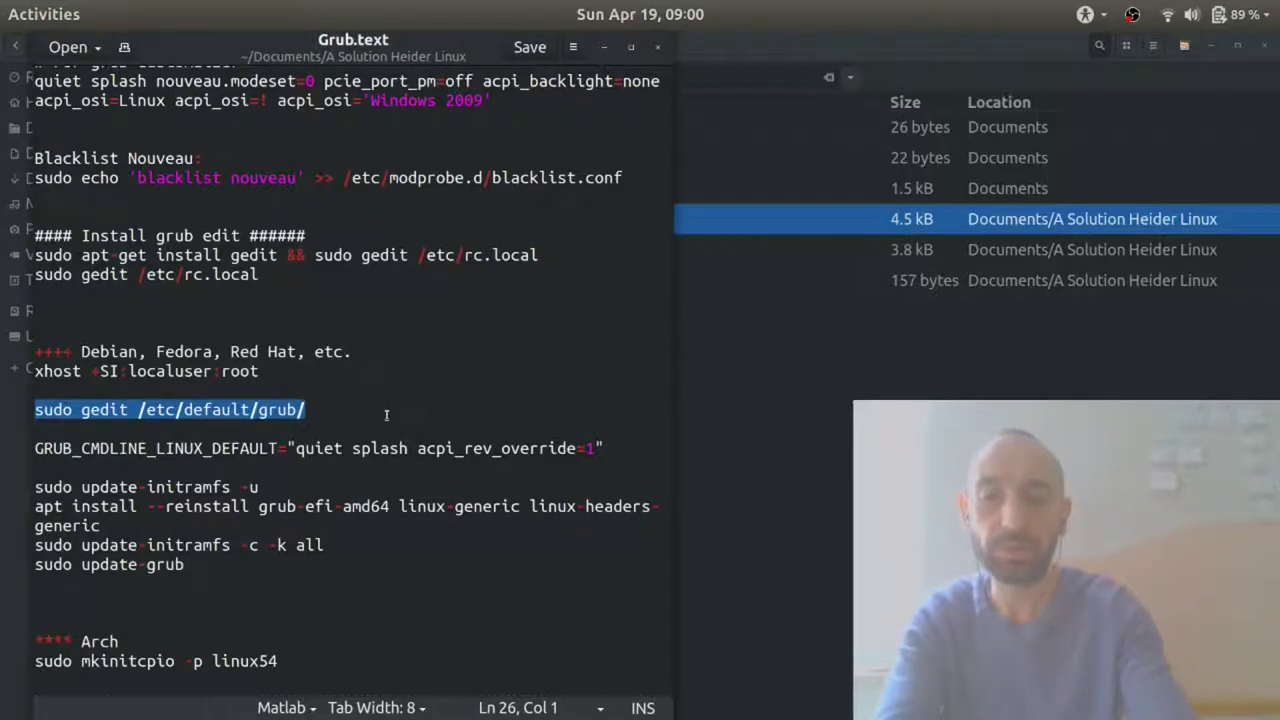
pyautogui.hotkey('ctrl', 'alt', 't')
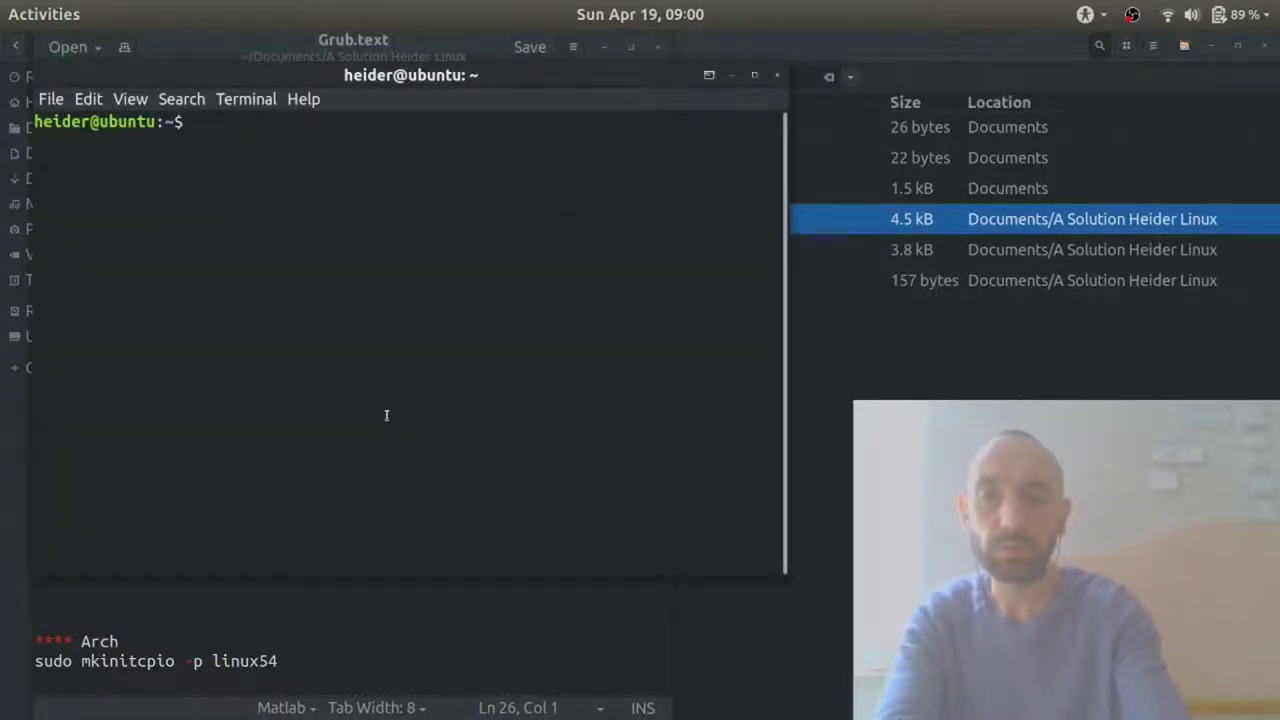
pyautogui.hotkey('ctrl', 'shift', 'v')
pyautogui.press('Return')
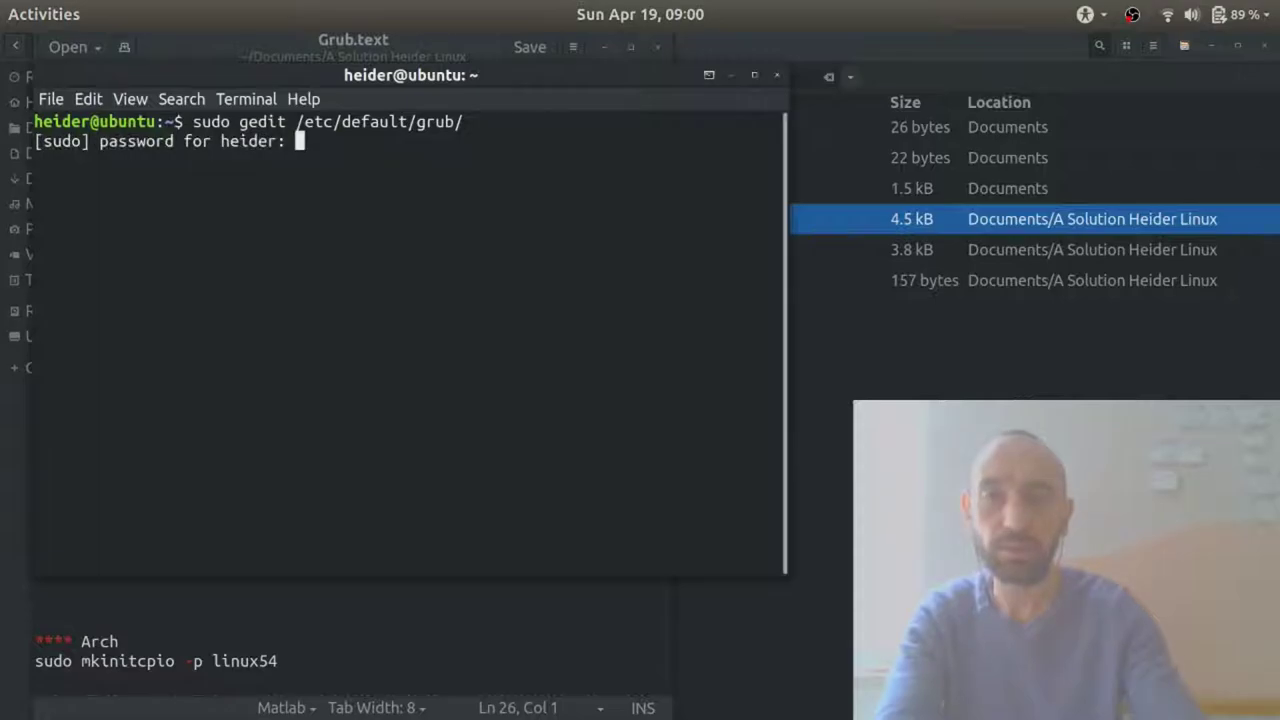
pyautogui.press('Return')
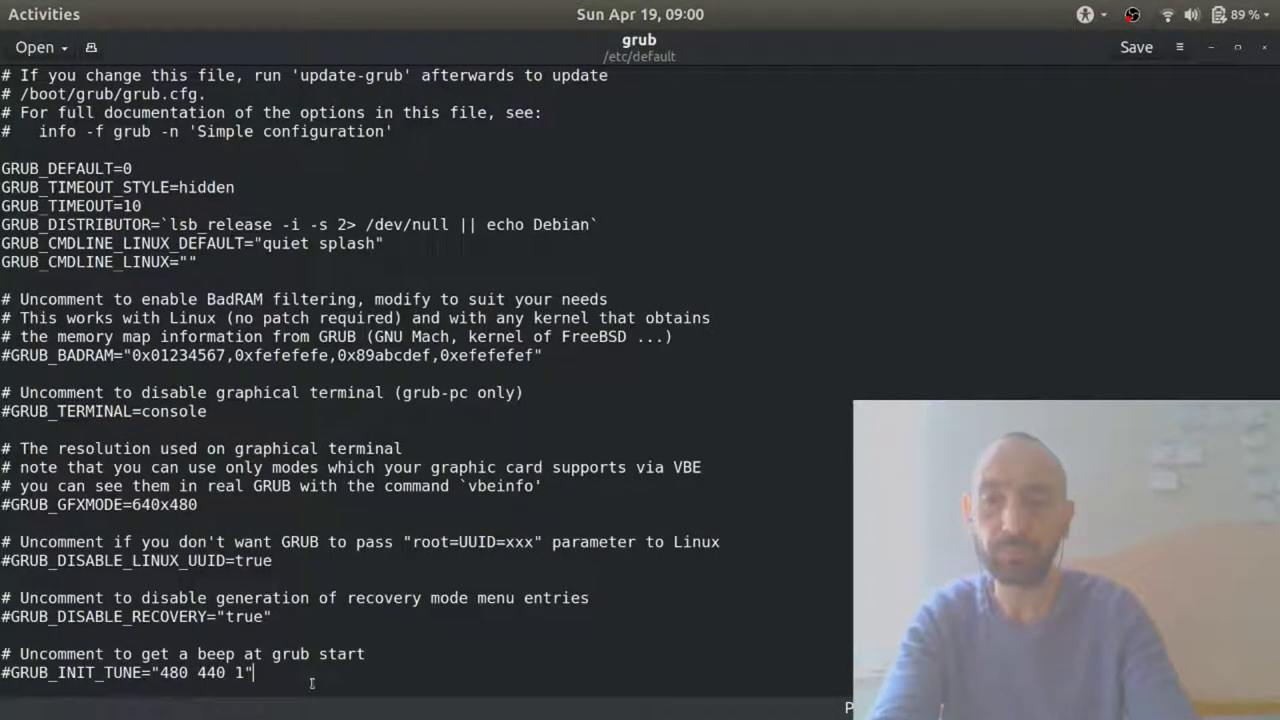
# Delete the comment blocks above and below the GRUB settings in /etc/default/grub, including the leading blank line, then save and close the file
pyautogui.moveTo(312, 683); pyautogui.dragTo(3, 287)
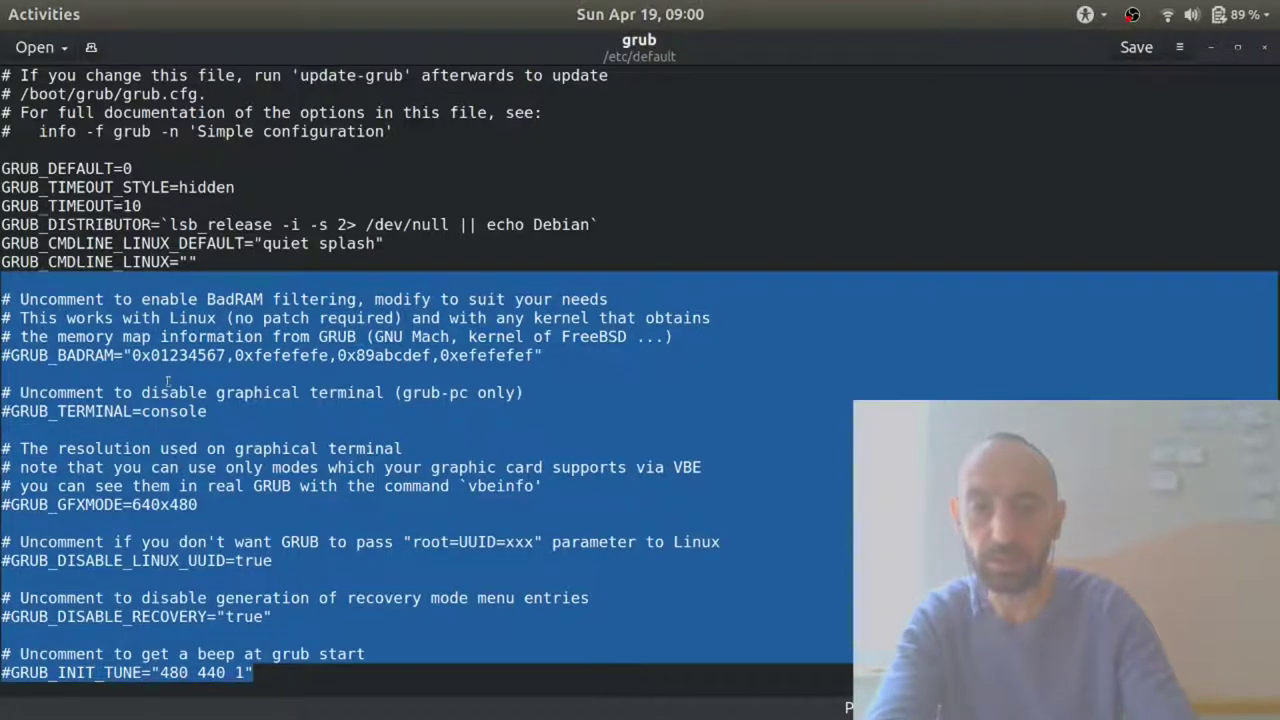
pyautogui.press('Delete')
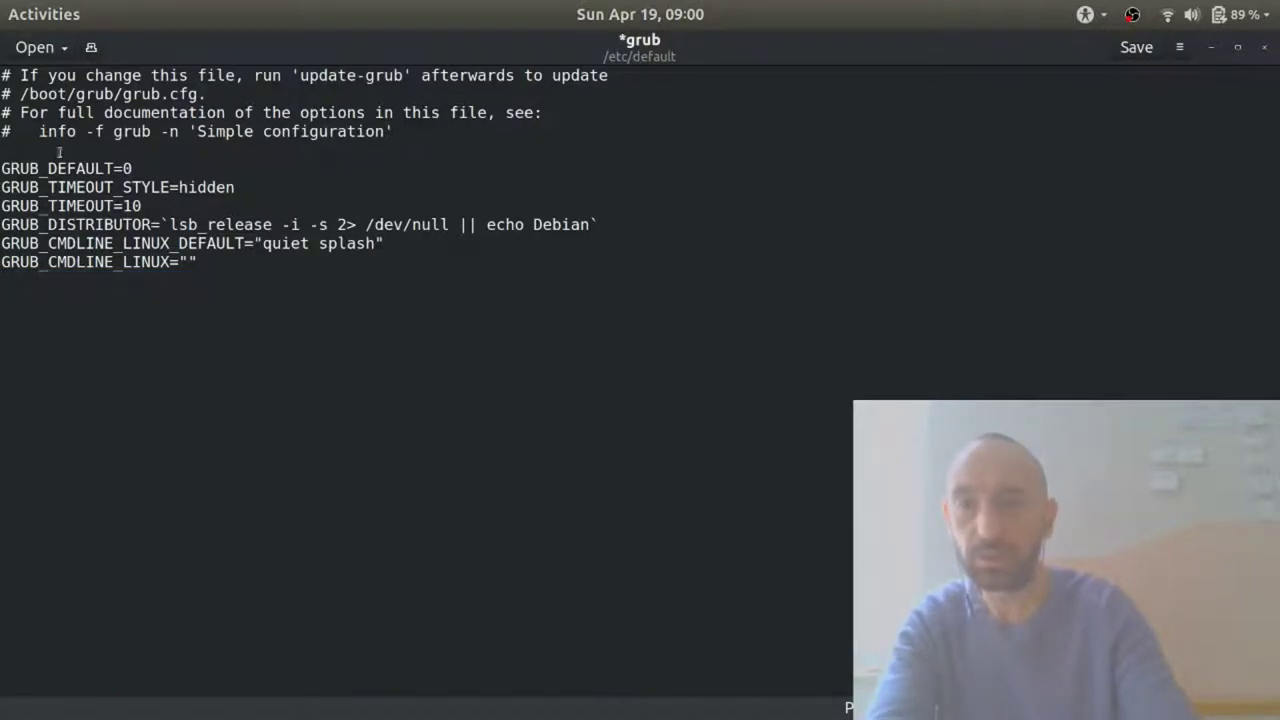
pyautogui.moveTo(36, 152); pyautogui.dragTo(2, 60)
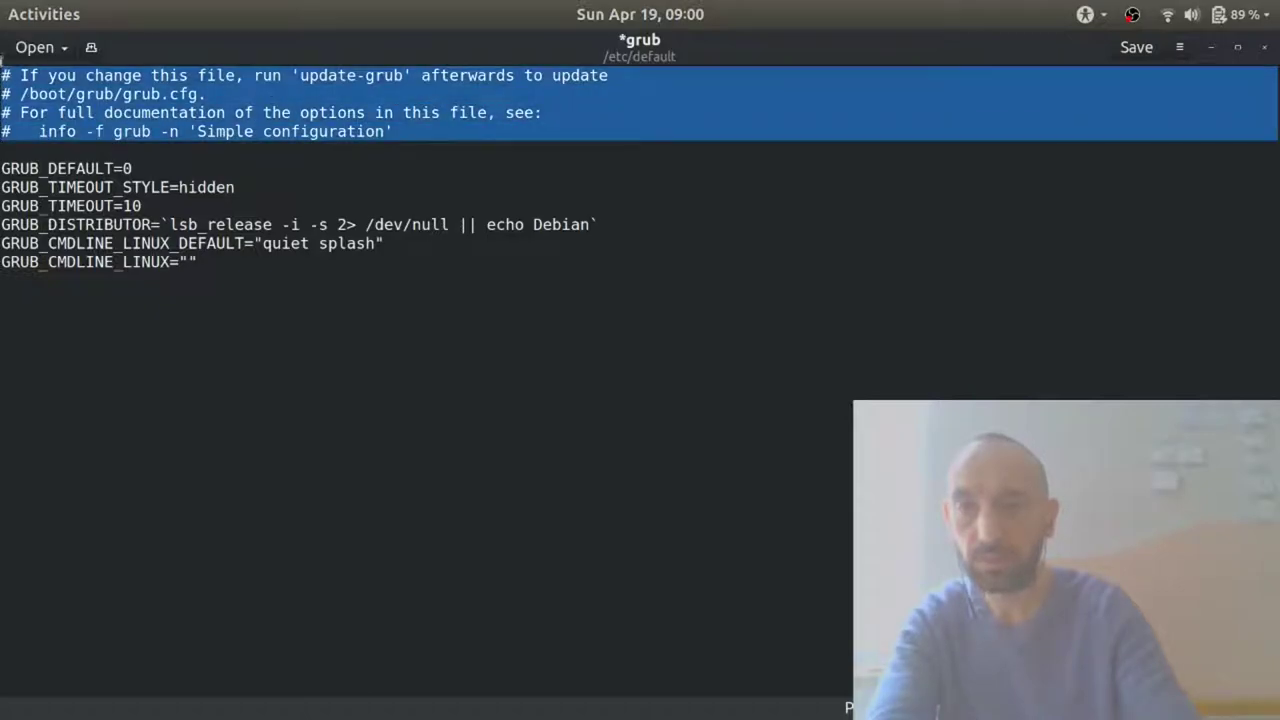
pyautogui.press('Delete')
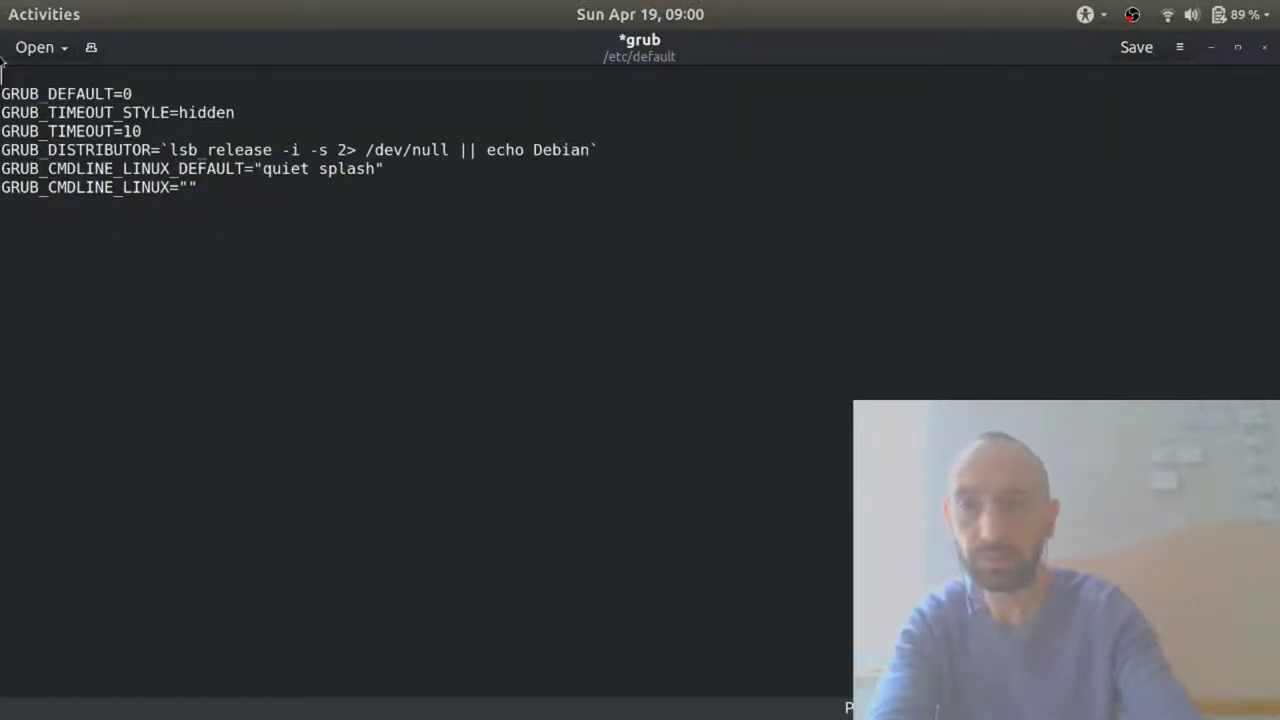
pyautogui.press('Delete')
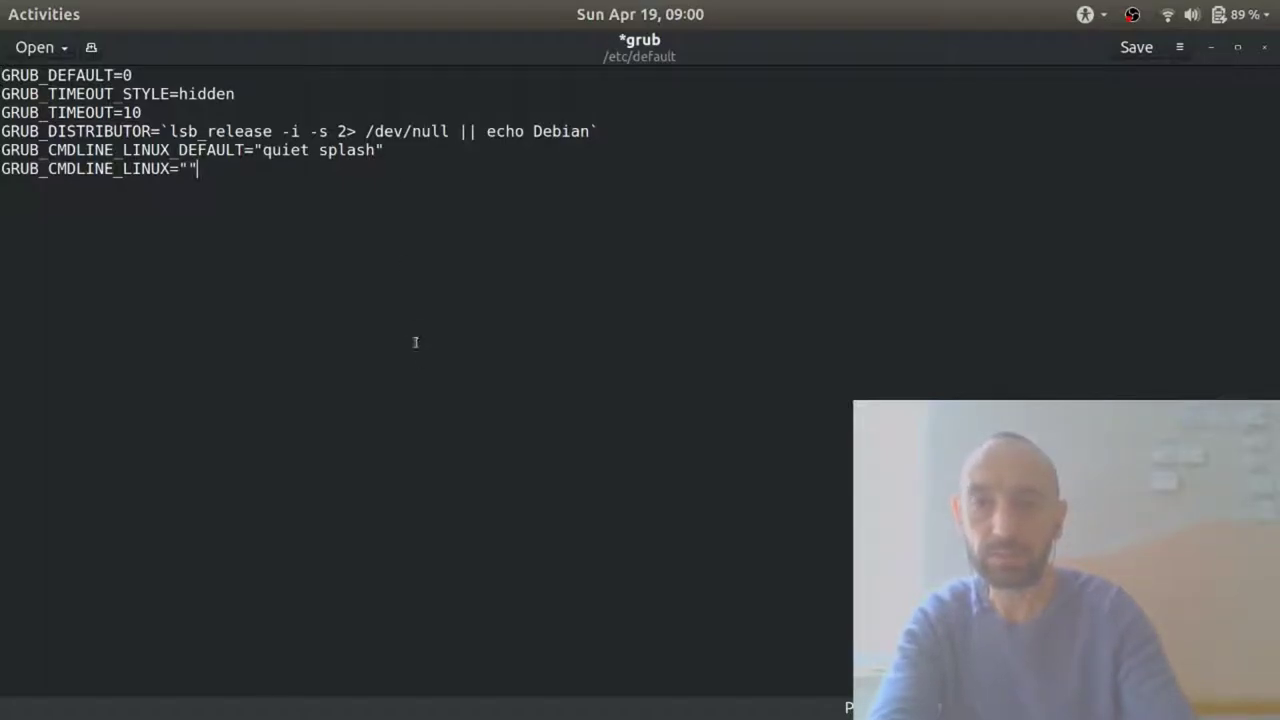
pyautogui.hotkey('ctrl', 's')
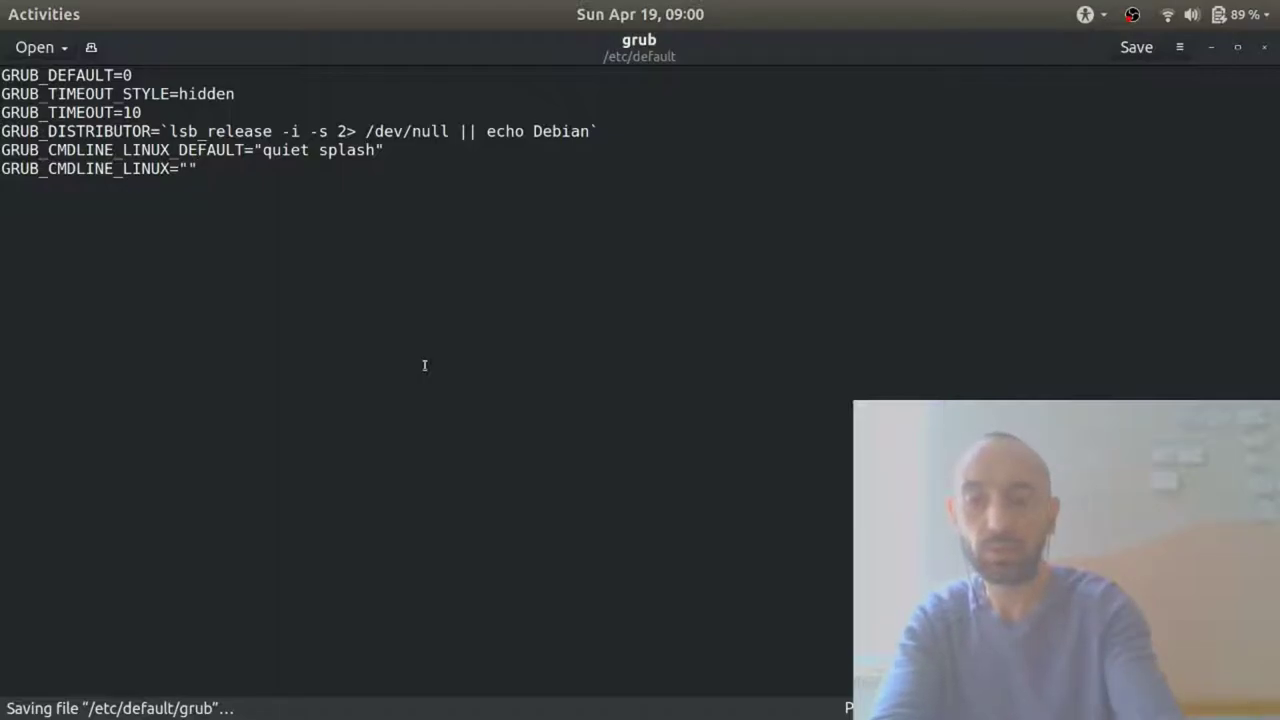
pyautogui.hotkey('ctrl', 'q')
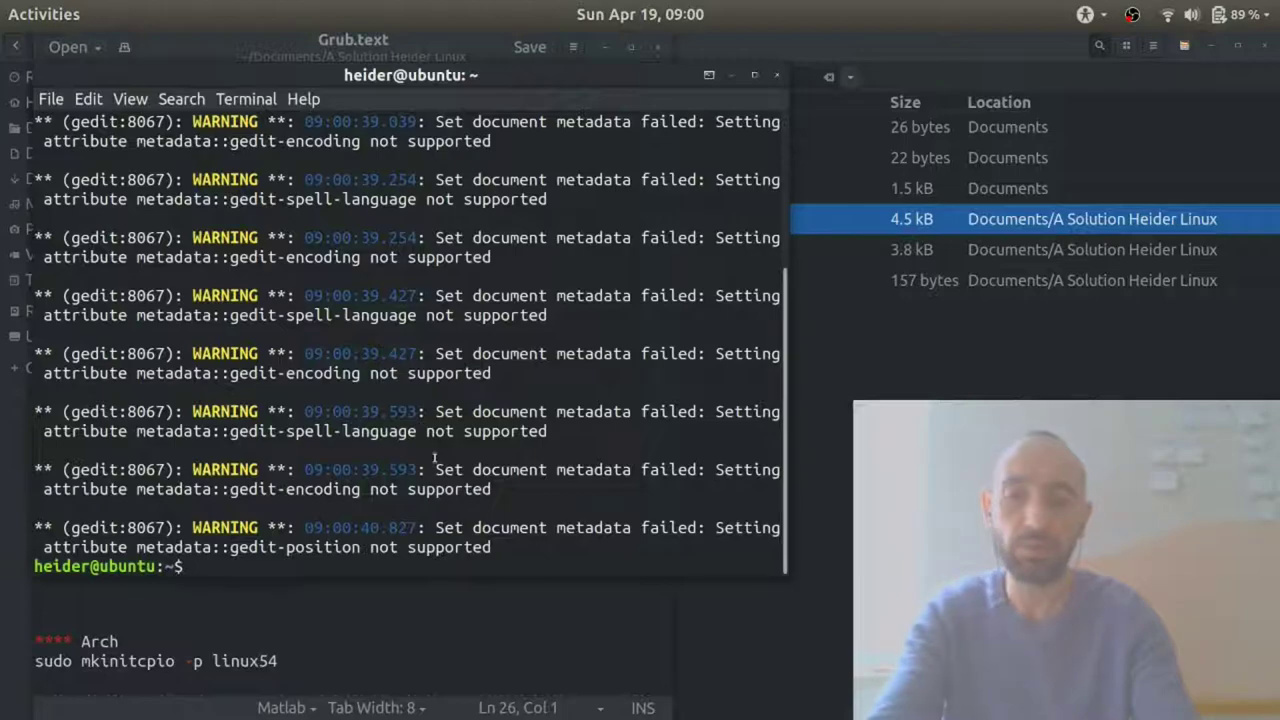
# Run sudo update-grub in the terminal and tile its window to the right half of the desktop
pyautogui.write('sudo ')
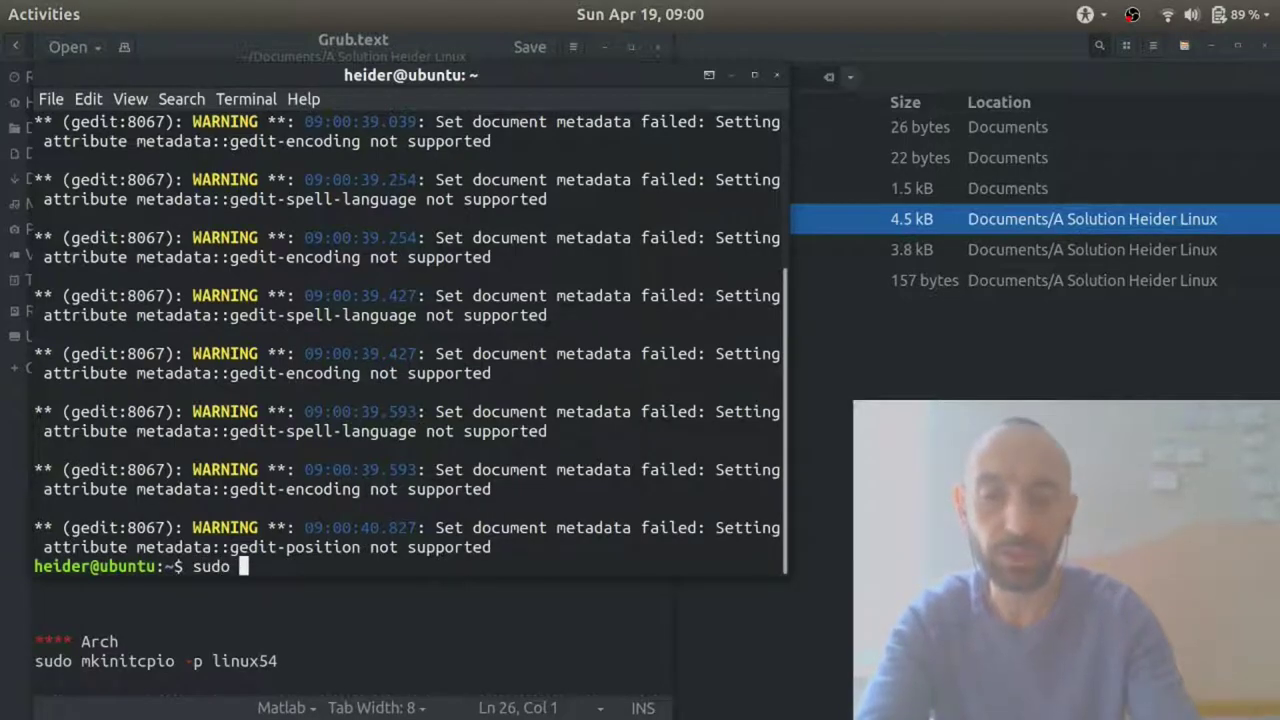
pyautogui.write('upda')
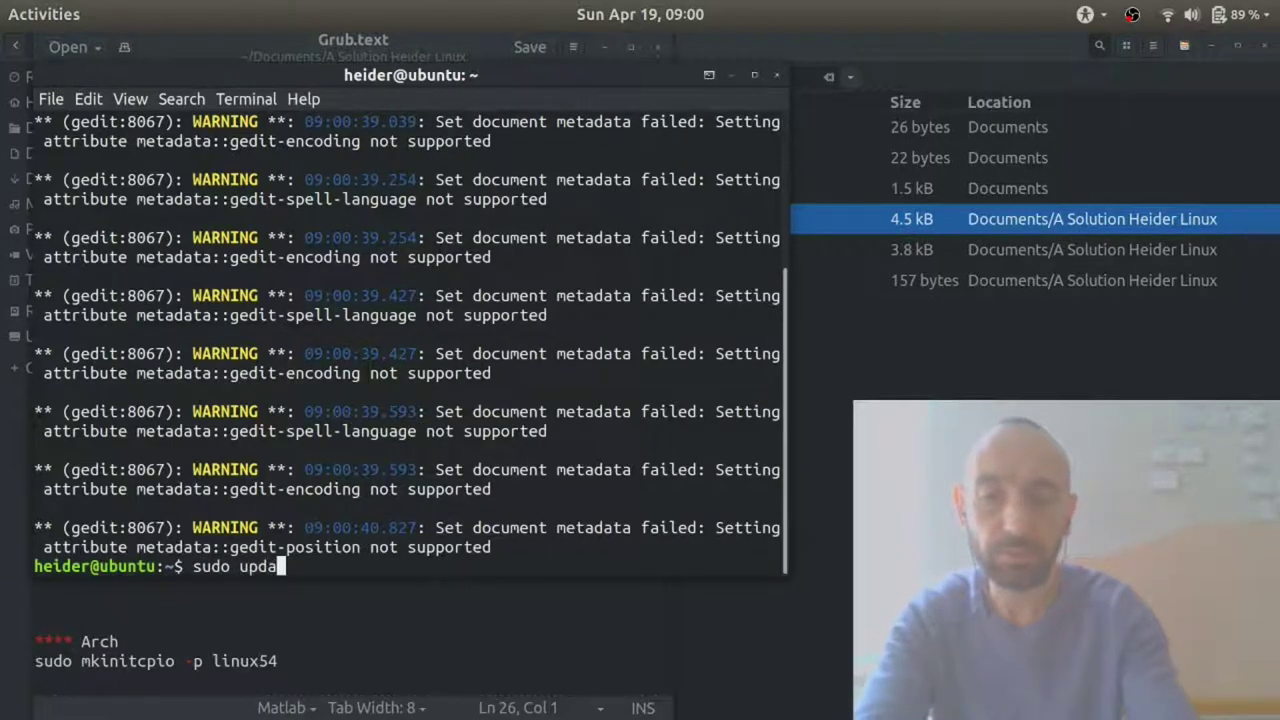
pyautogui.write('te-grub')
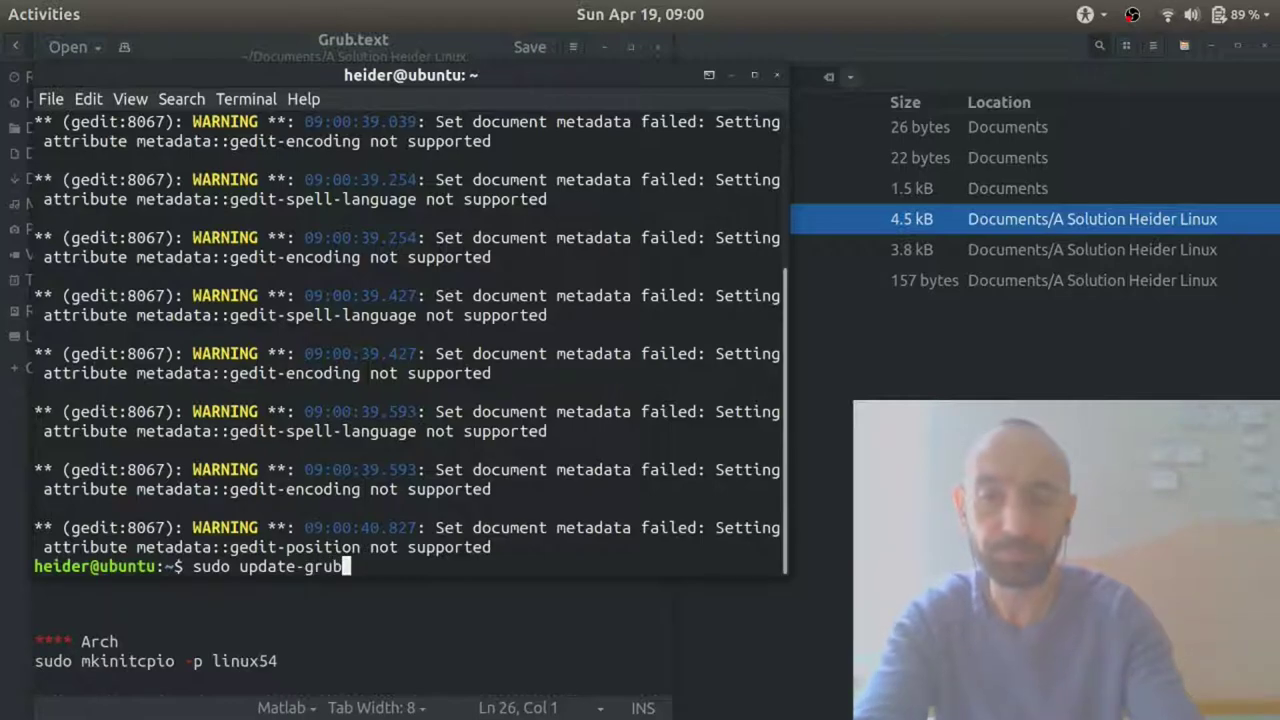
pyautogui.press('Return')
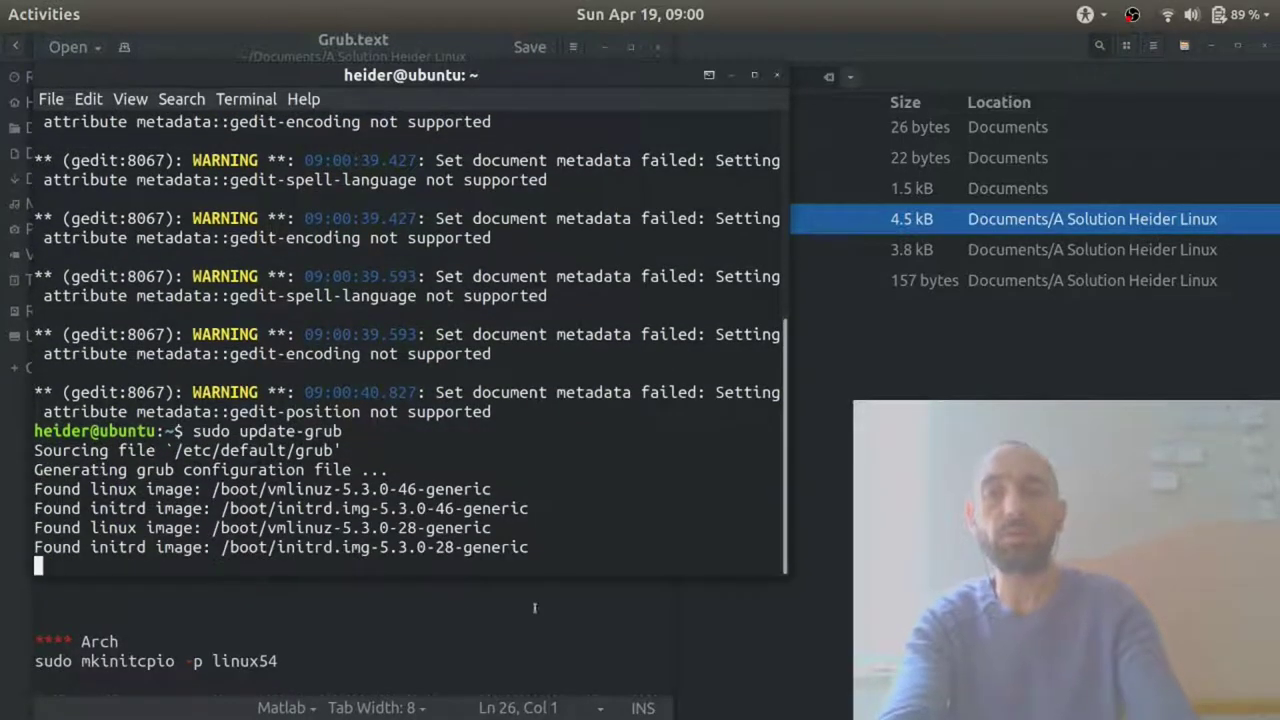
pyautogui.press('super+Right')
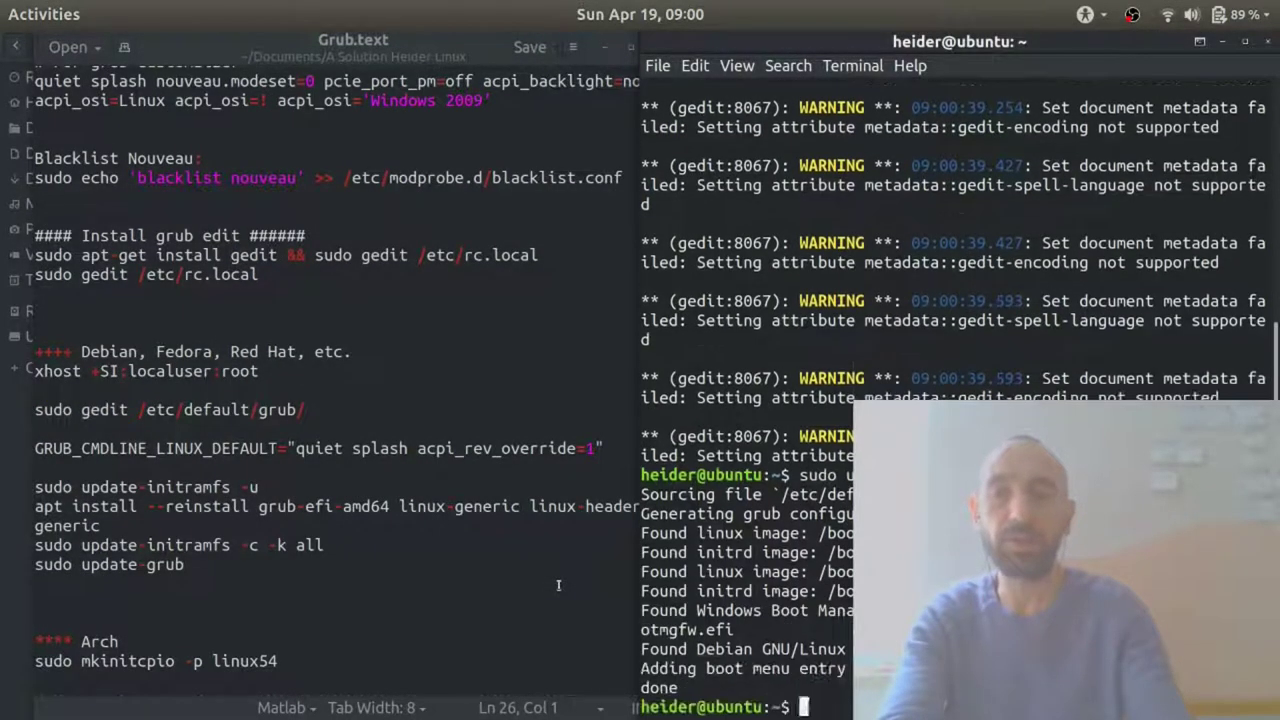
# Copy the command sudo update-initramfs -u from Grub.text and paste it at the terminal prompt
pyautogui.press('super')
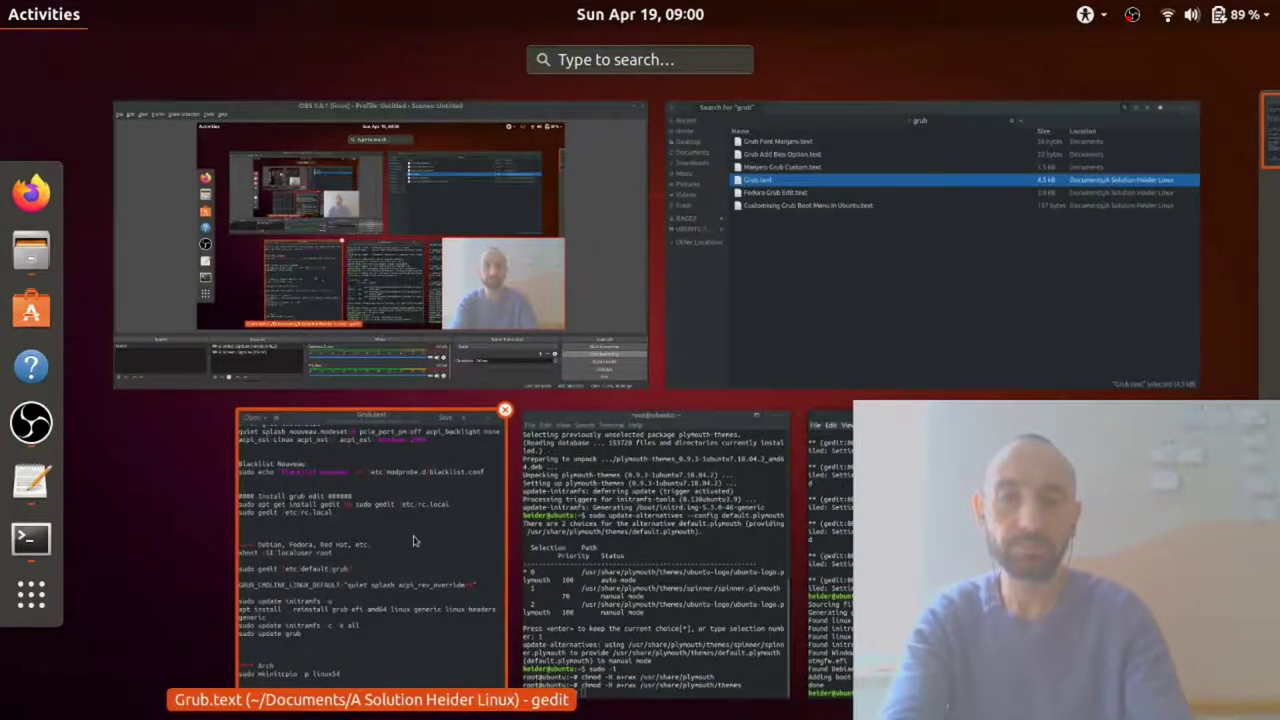
pyautogui.click(384, 456)
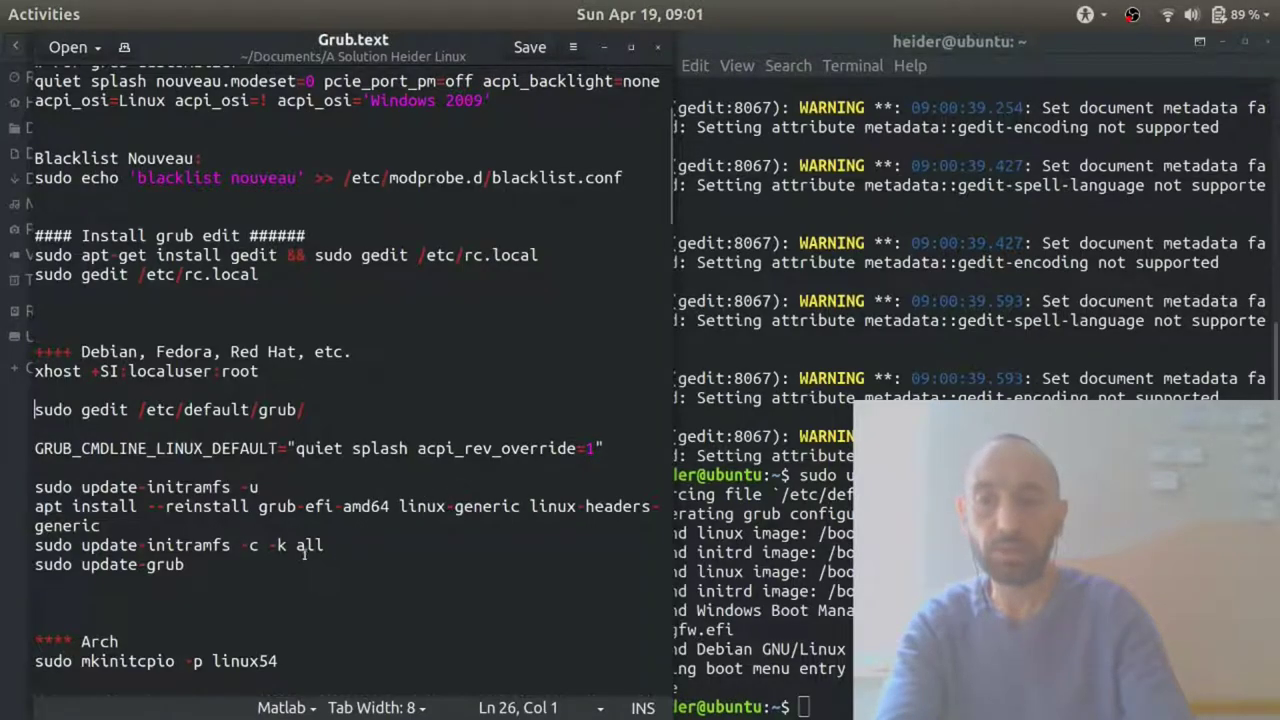
pyautogui.tripleClick(240, 487)
pyautogui.hotkey('ctrl', 'c')
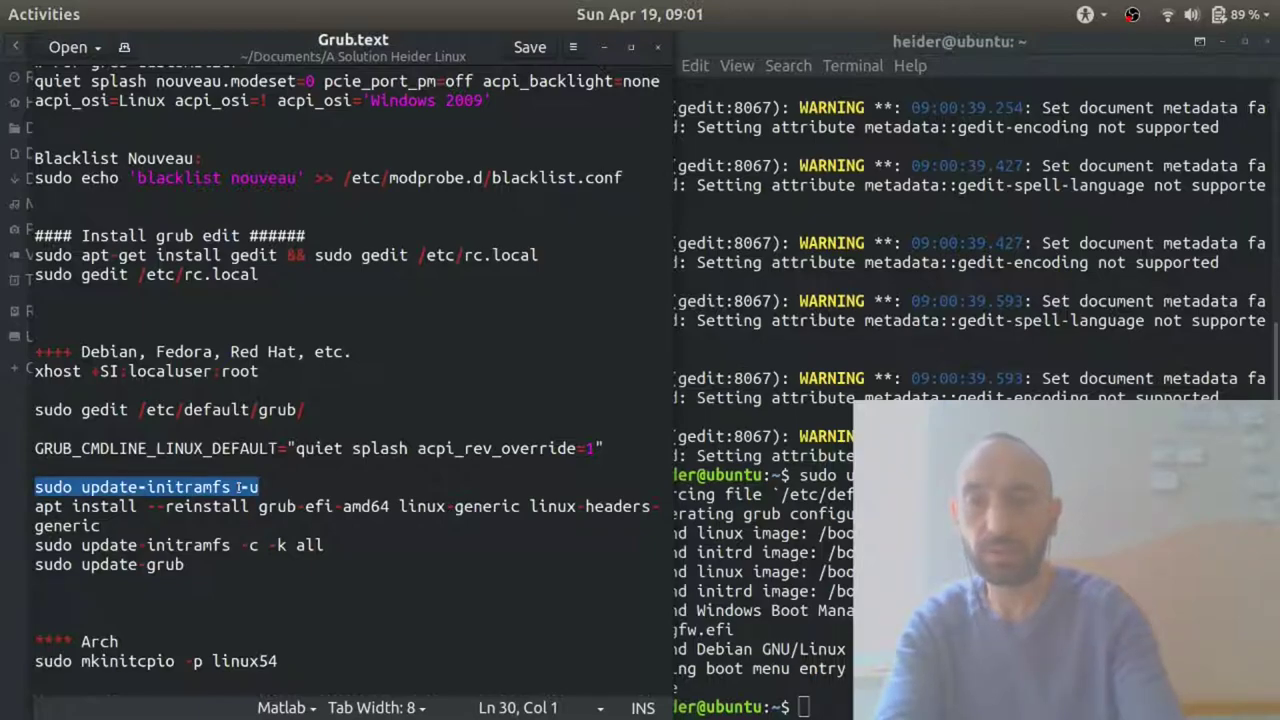
pyautogui.hotkey('alt', 'Tab')
pyautogui.hotkey('ctrl', 'shift', 'v')
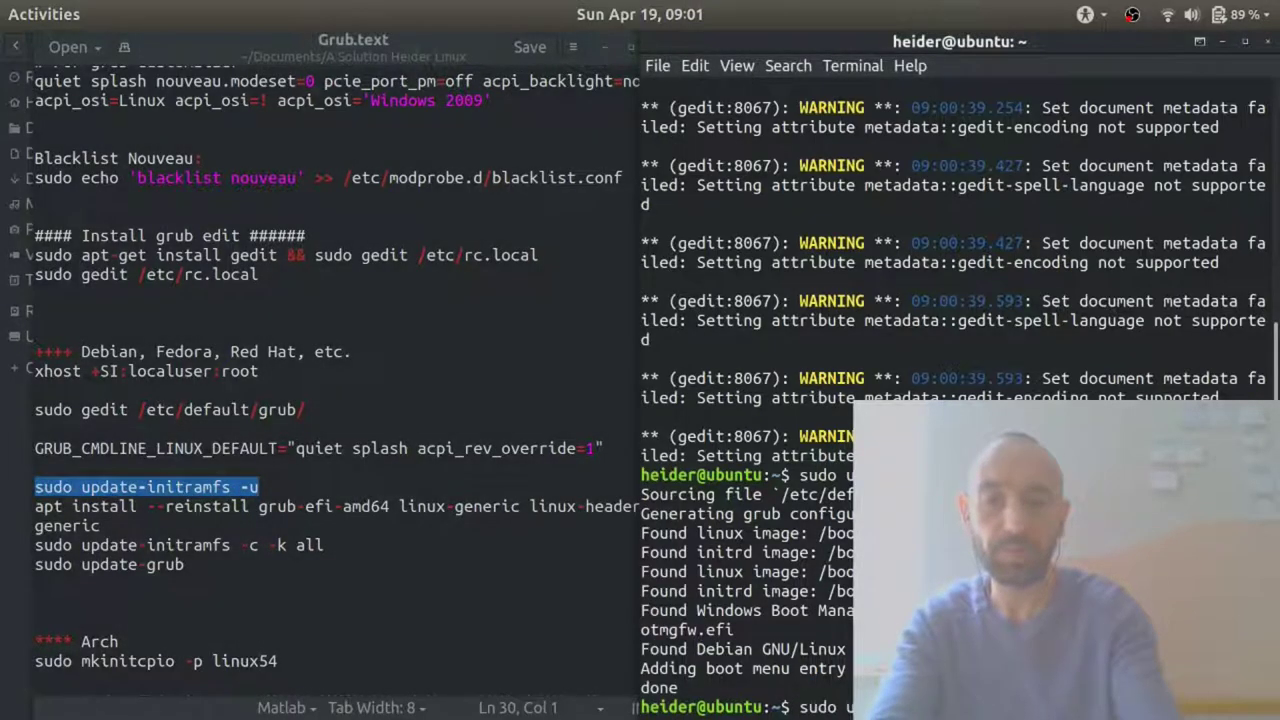